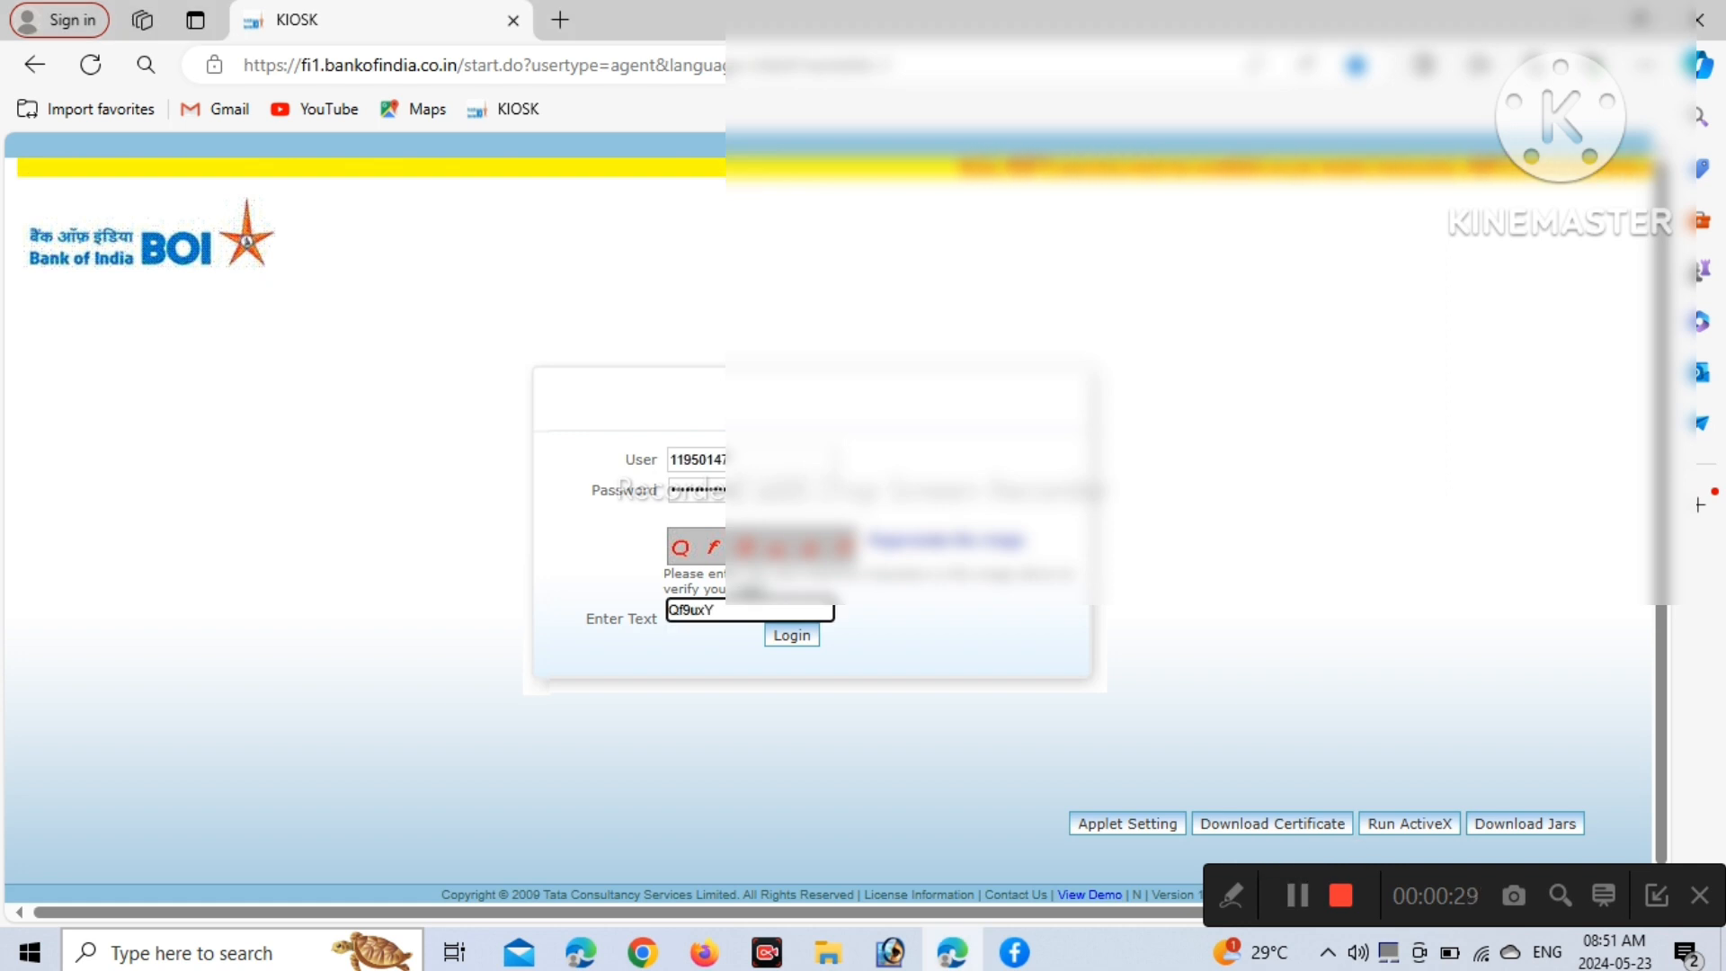
Submit the login, dismiss the service notice, and accept the agent's fingerprint verification
key("Return")
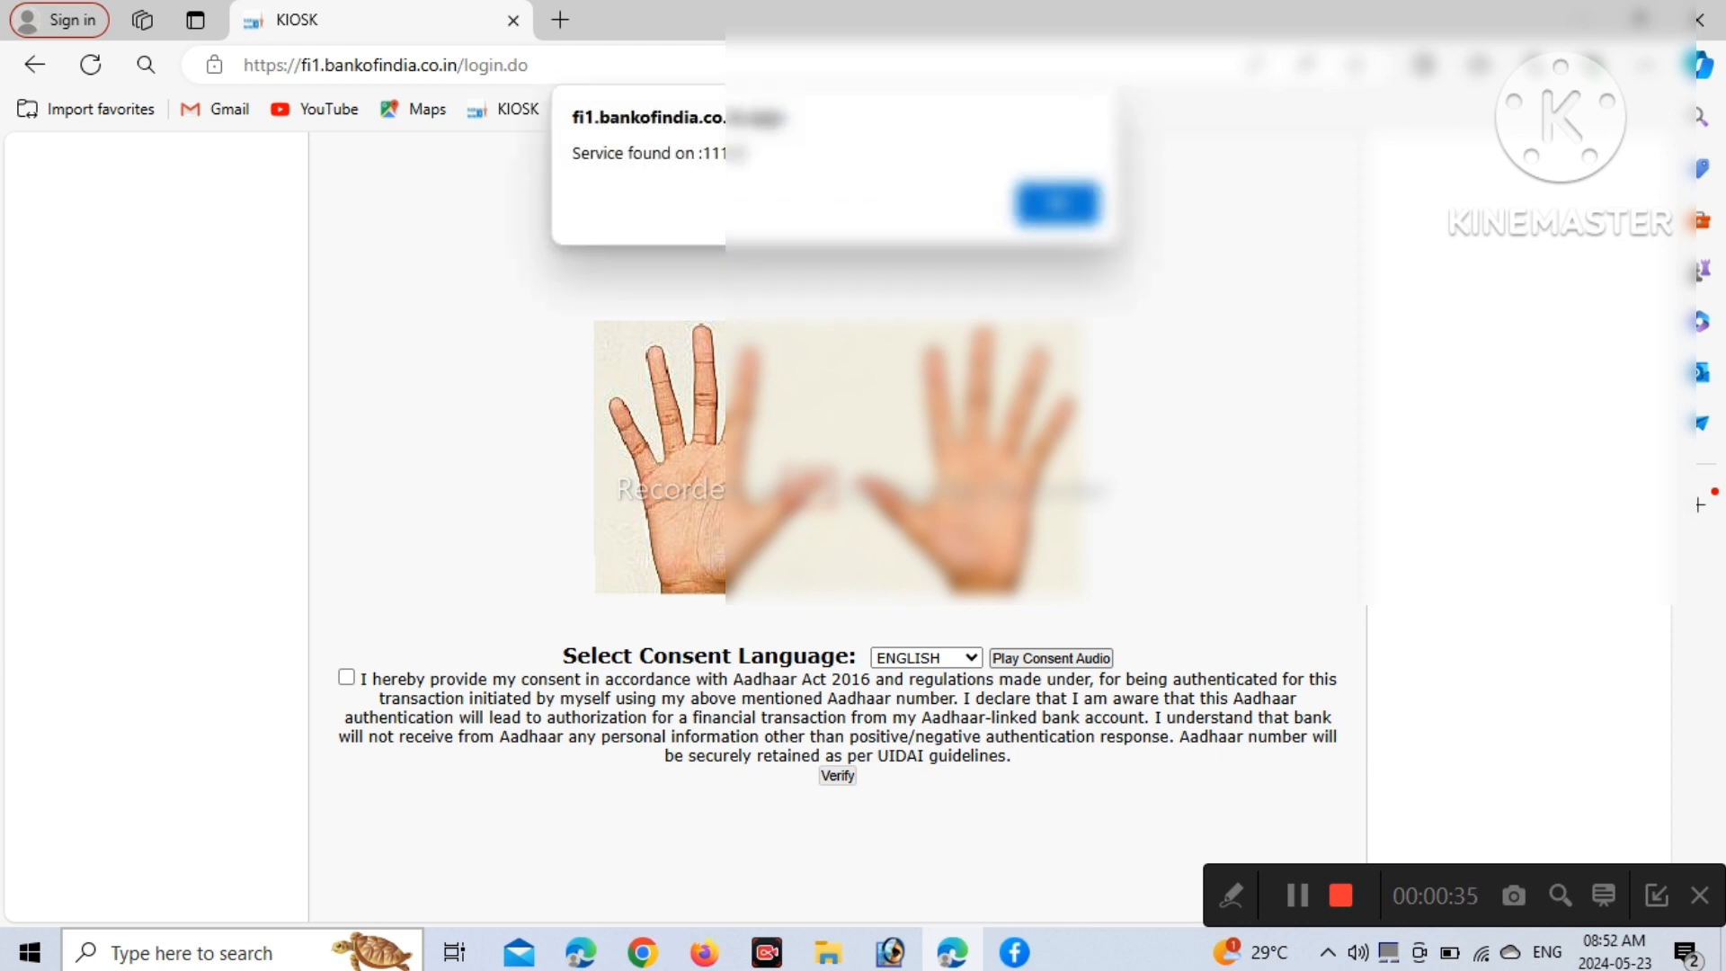
key("Return")
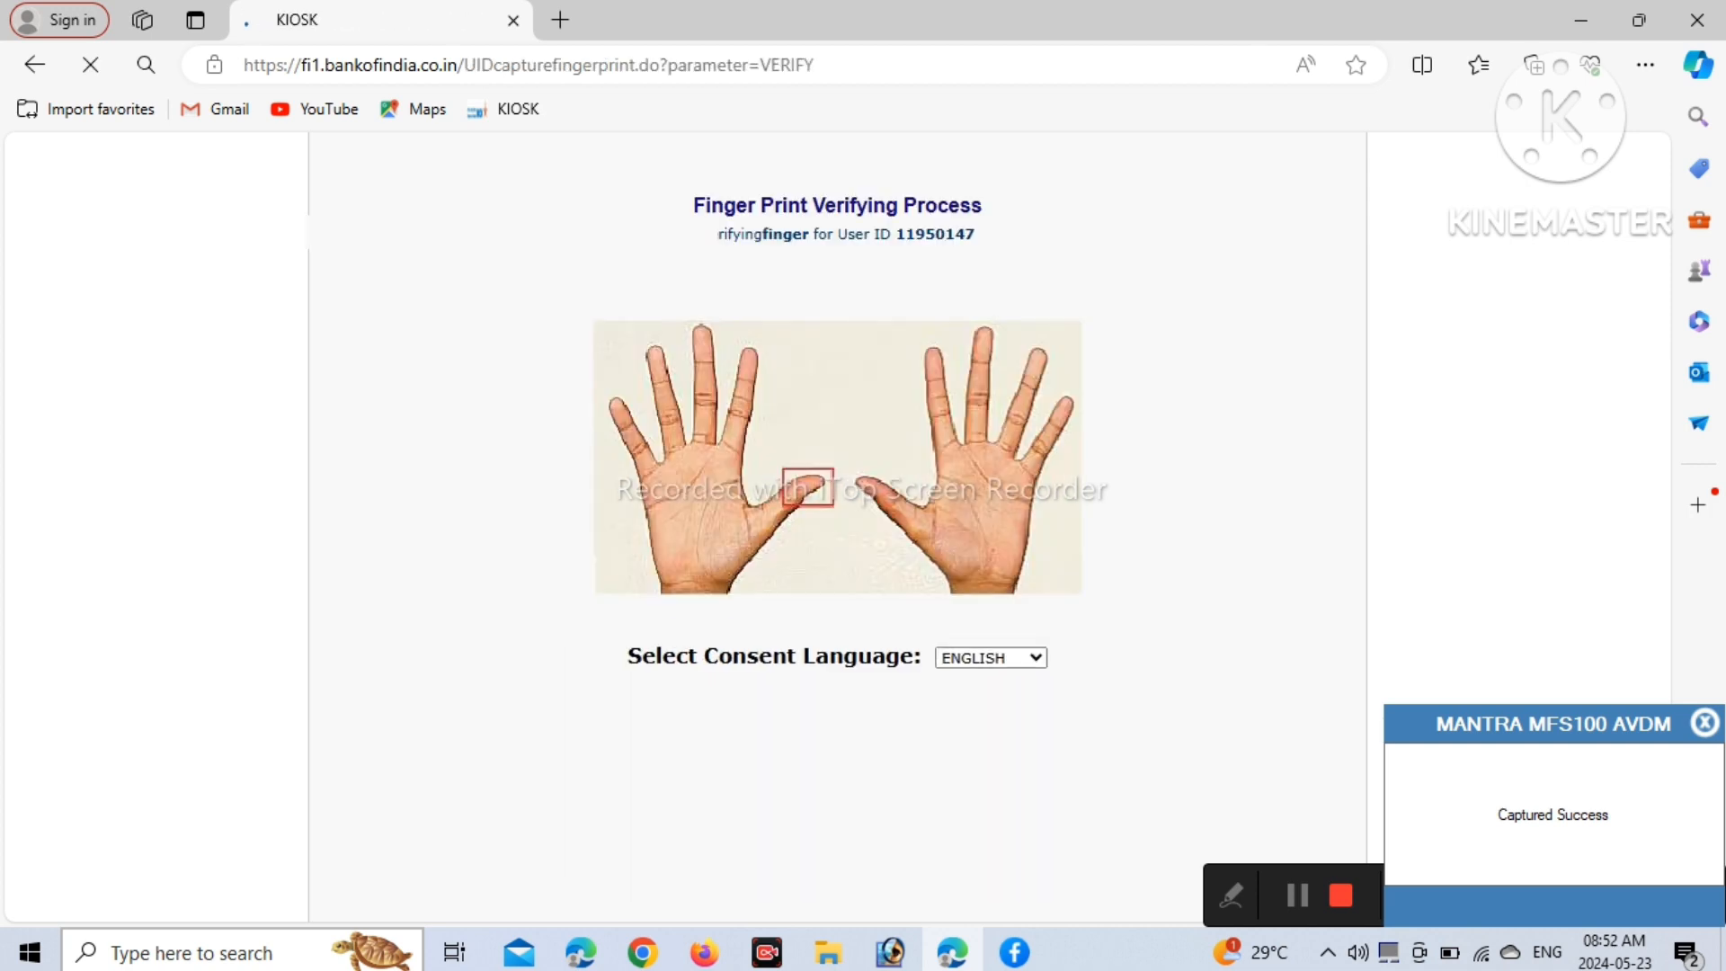
key("Return")
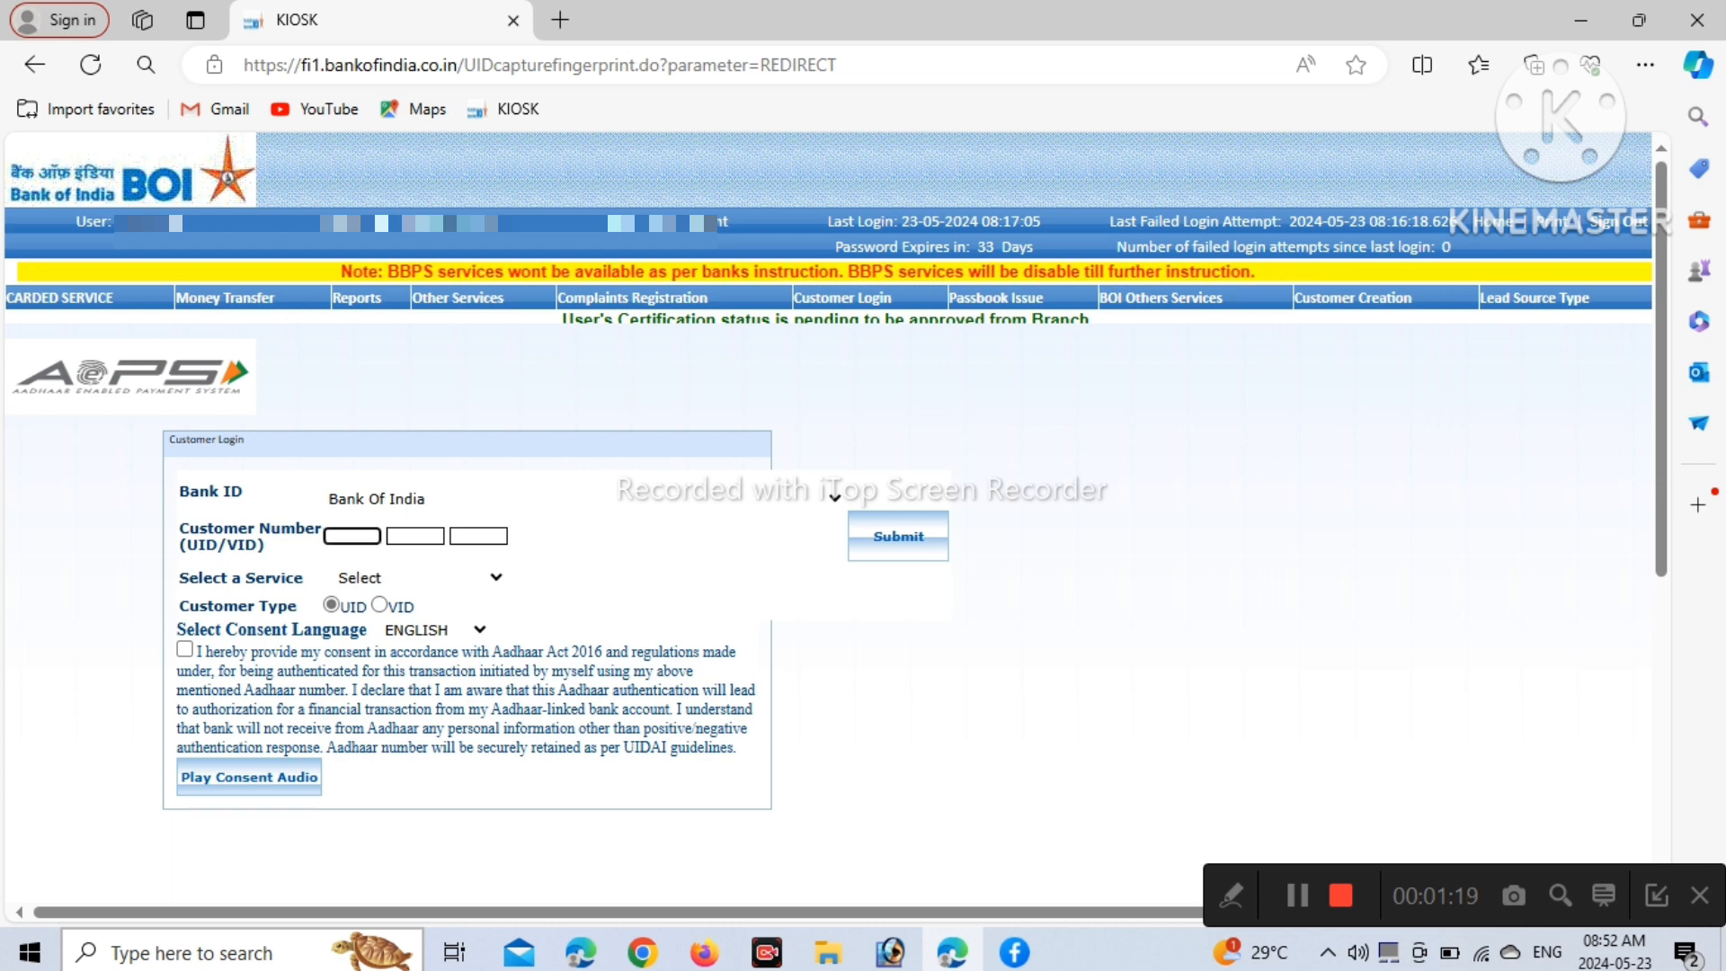
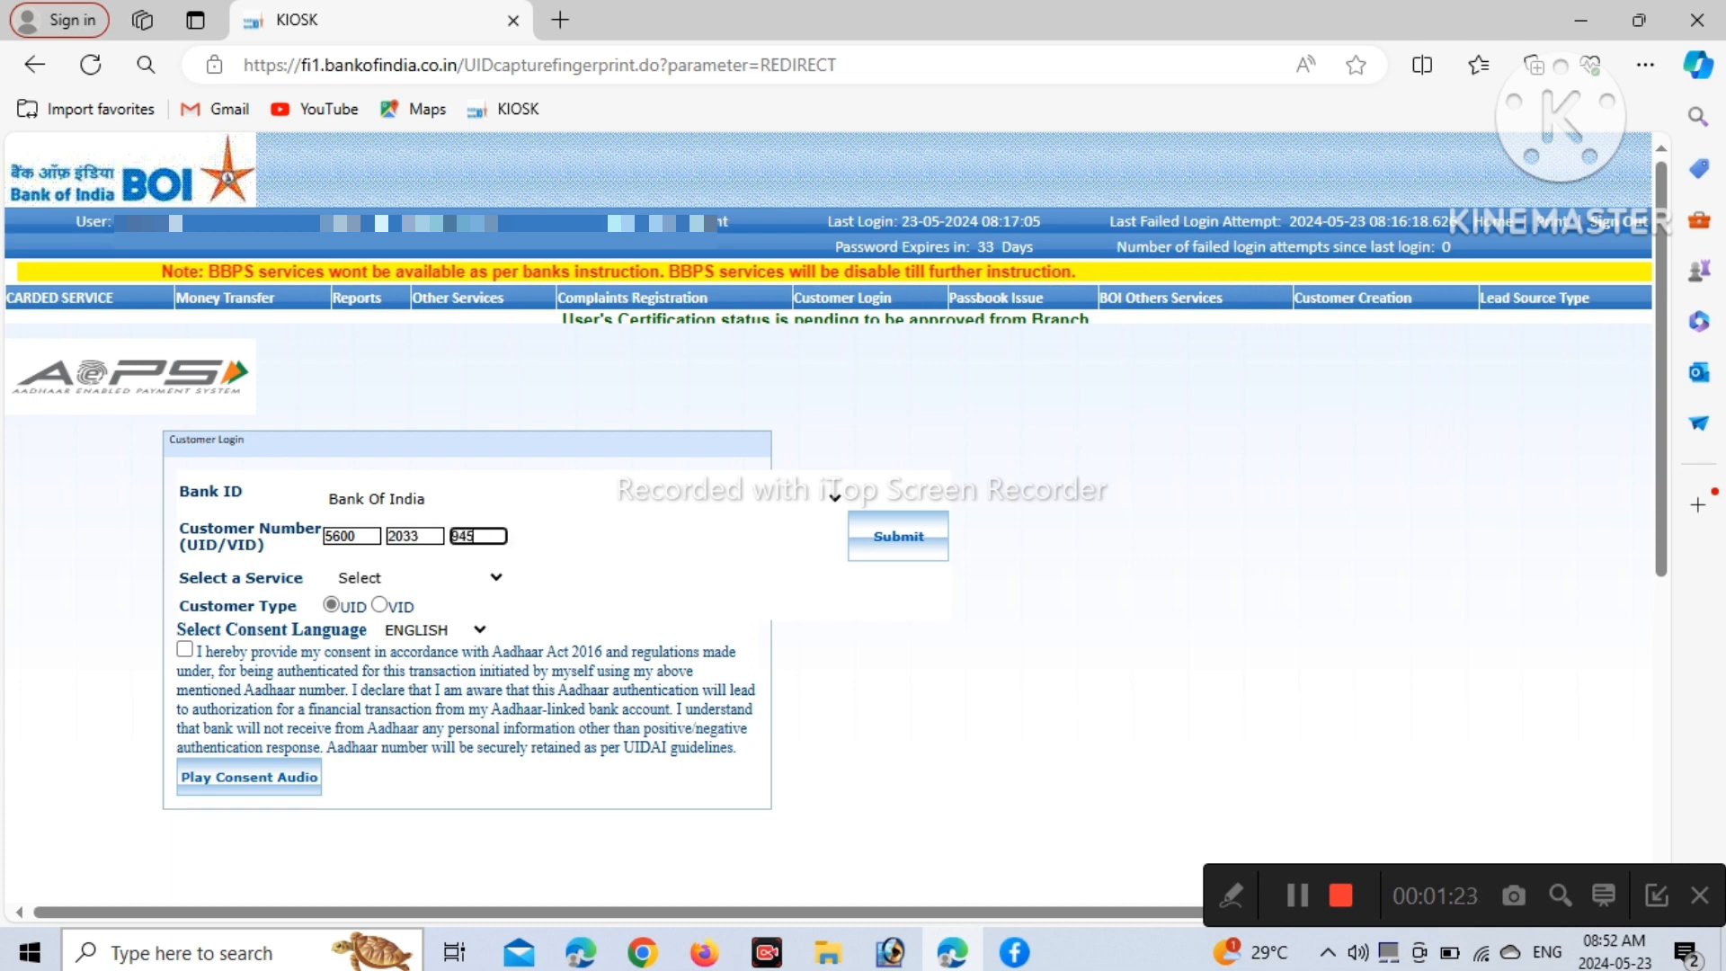
Enter the customer's Aadhaar number, choose Withdrawal, give consent, and submit the customer details
left_click(420, 578)
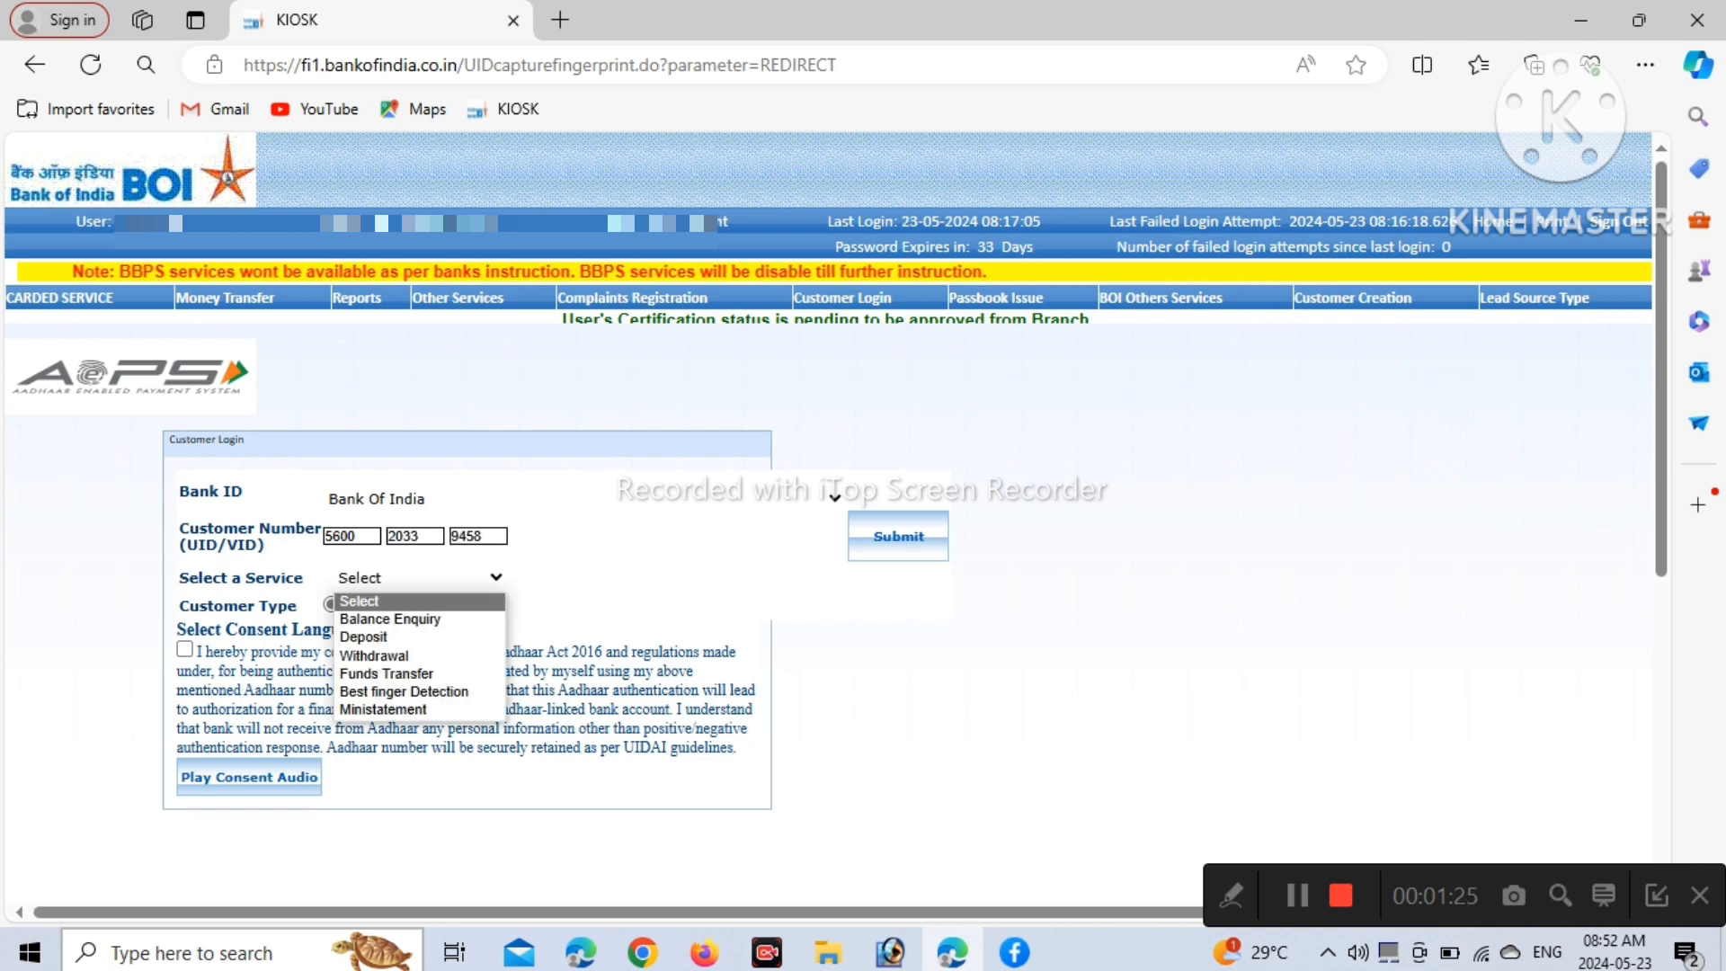
left_click(387, 655)
left_click(184, 649)
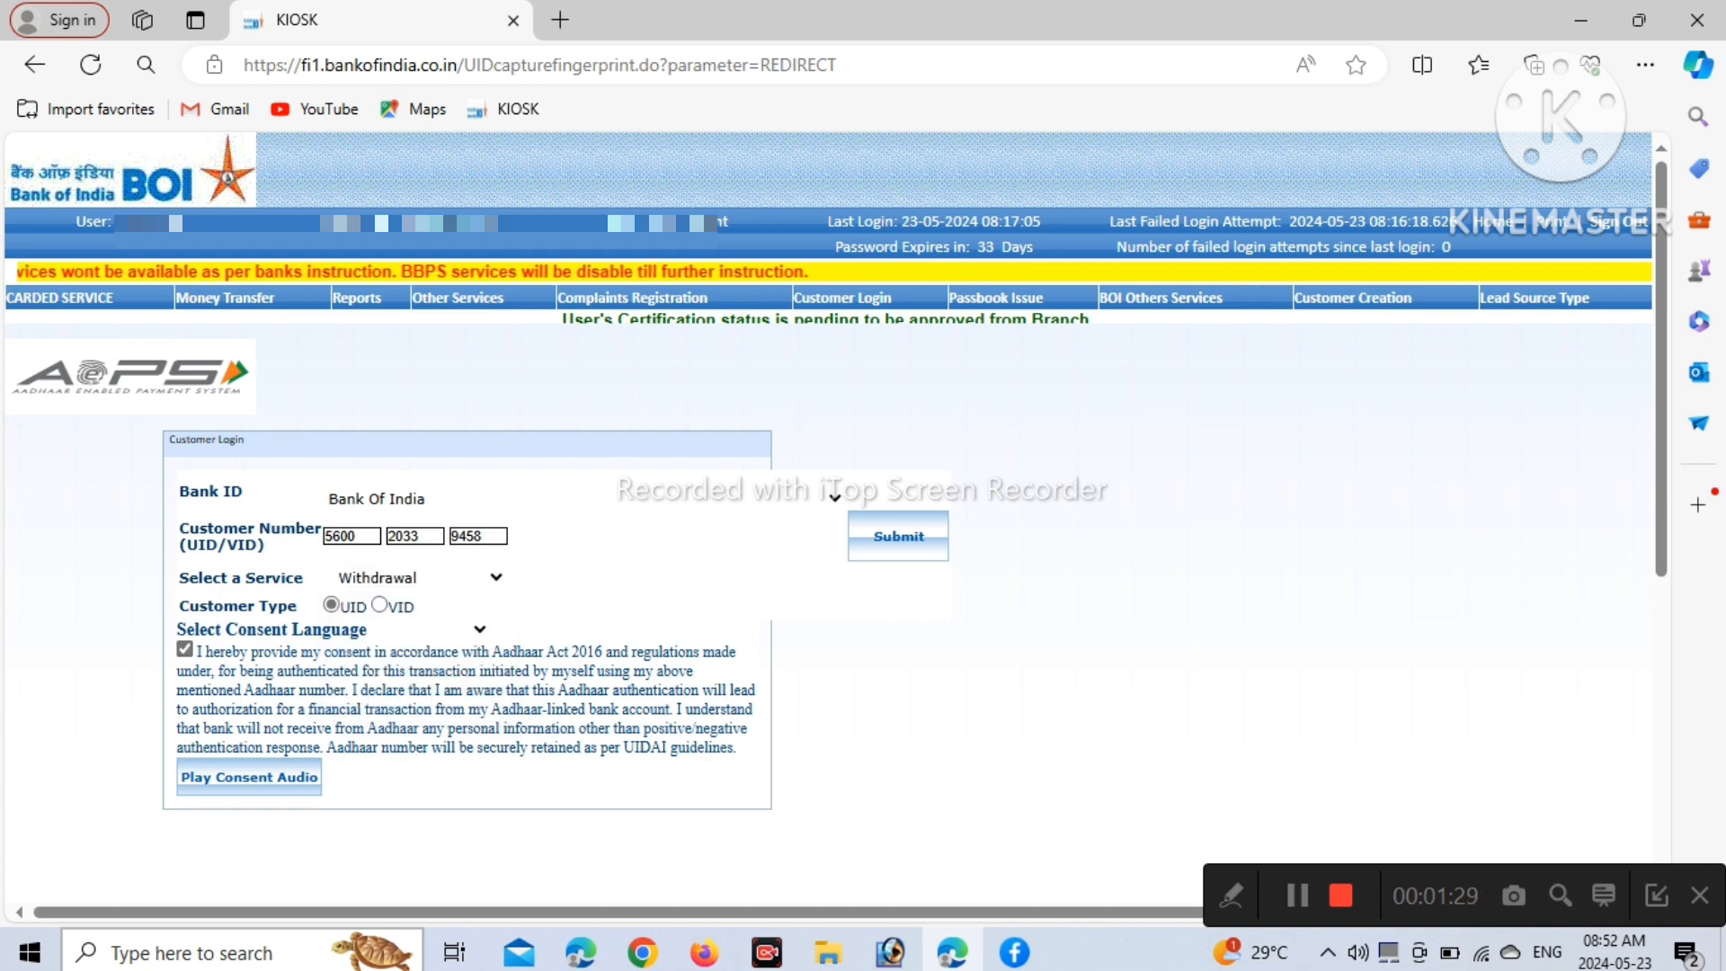
left_click(898, 536)
Enter amount 10,000 as 20 notes of 500 and verify the note breakdown
left_click(909, 457)
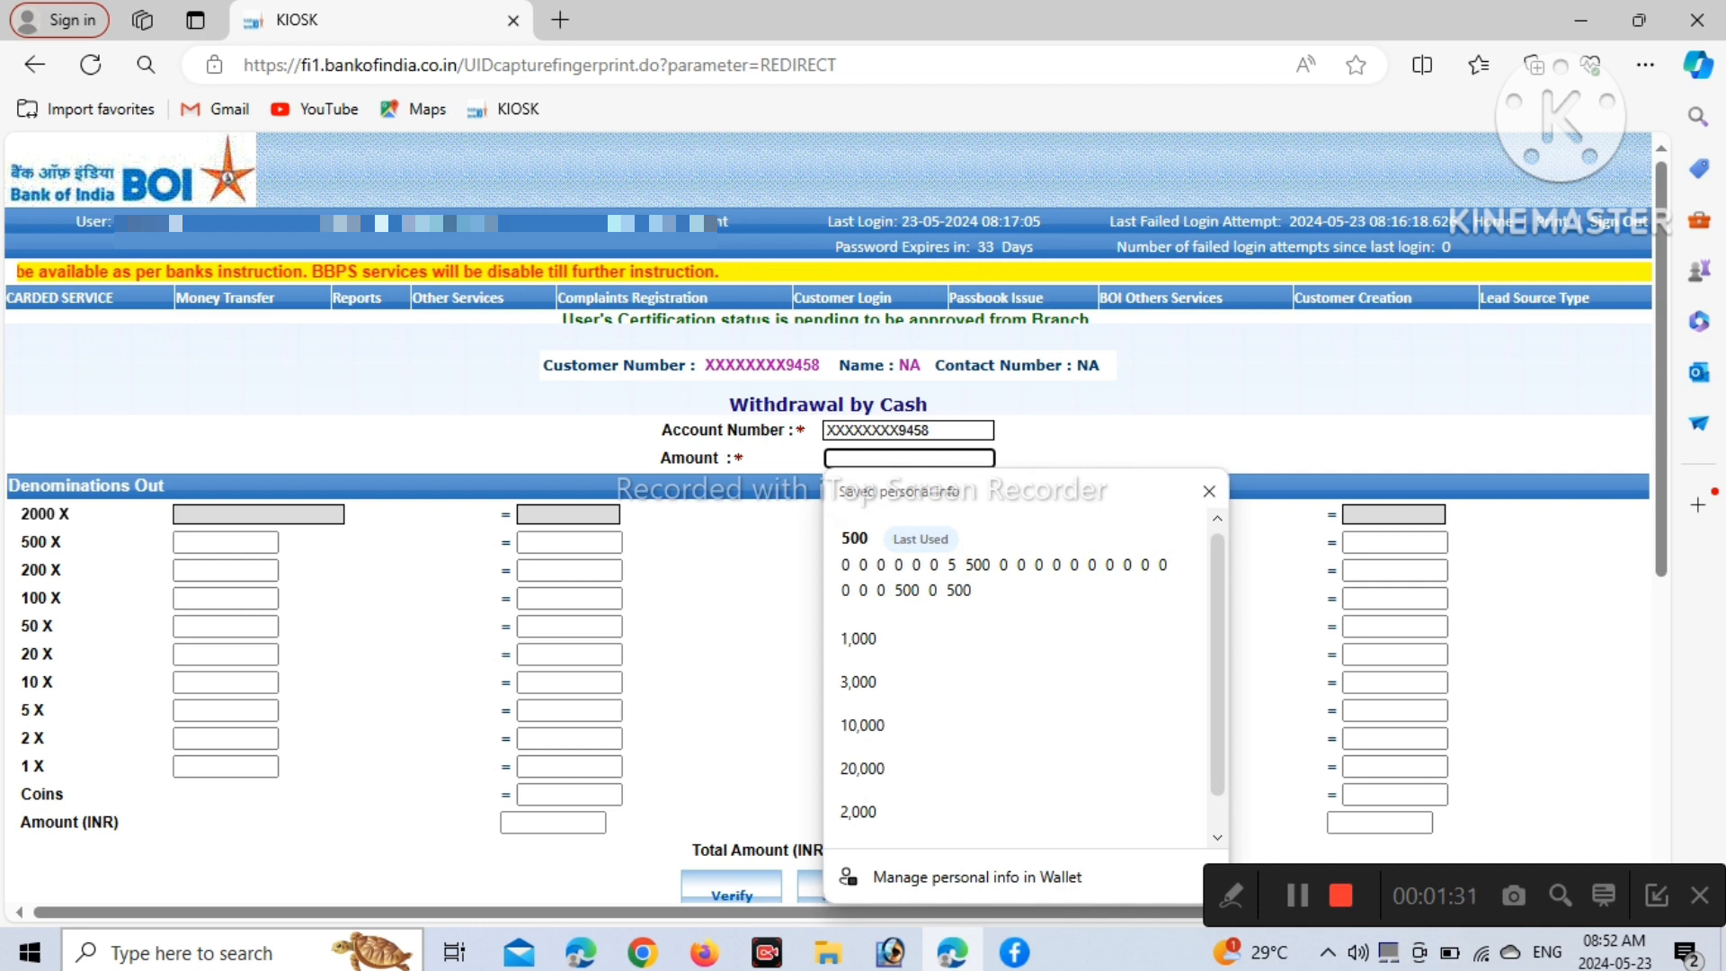
type("1,0000")
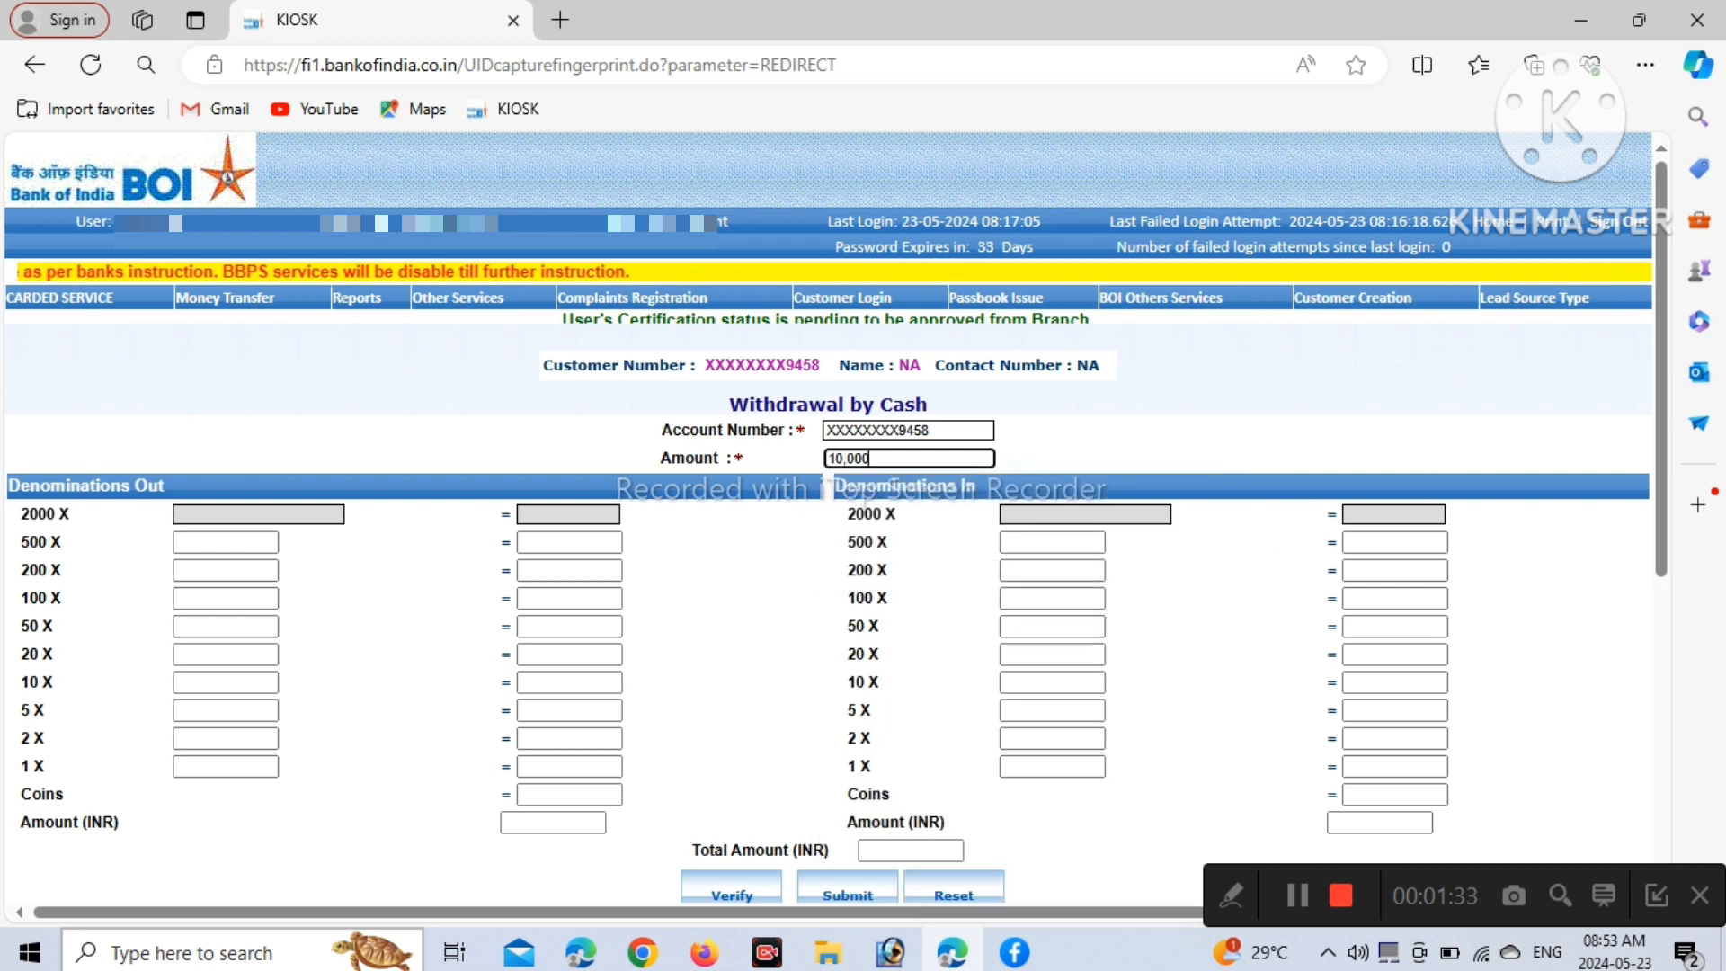
key("Tab")
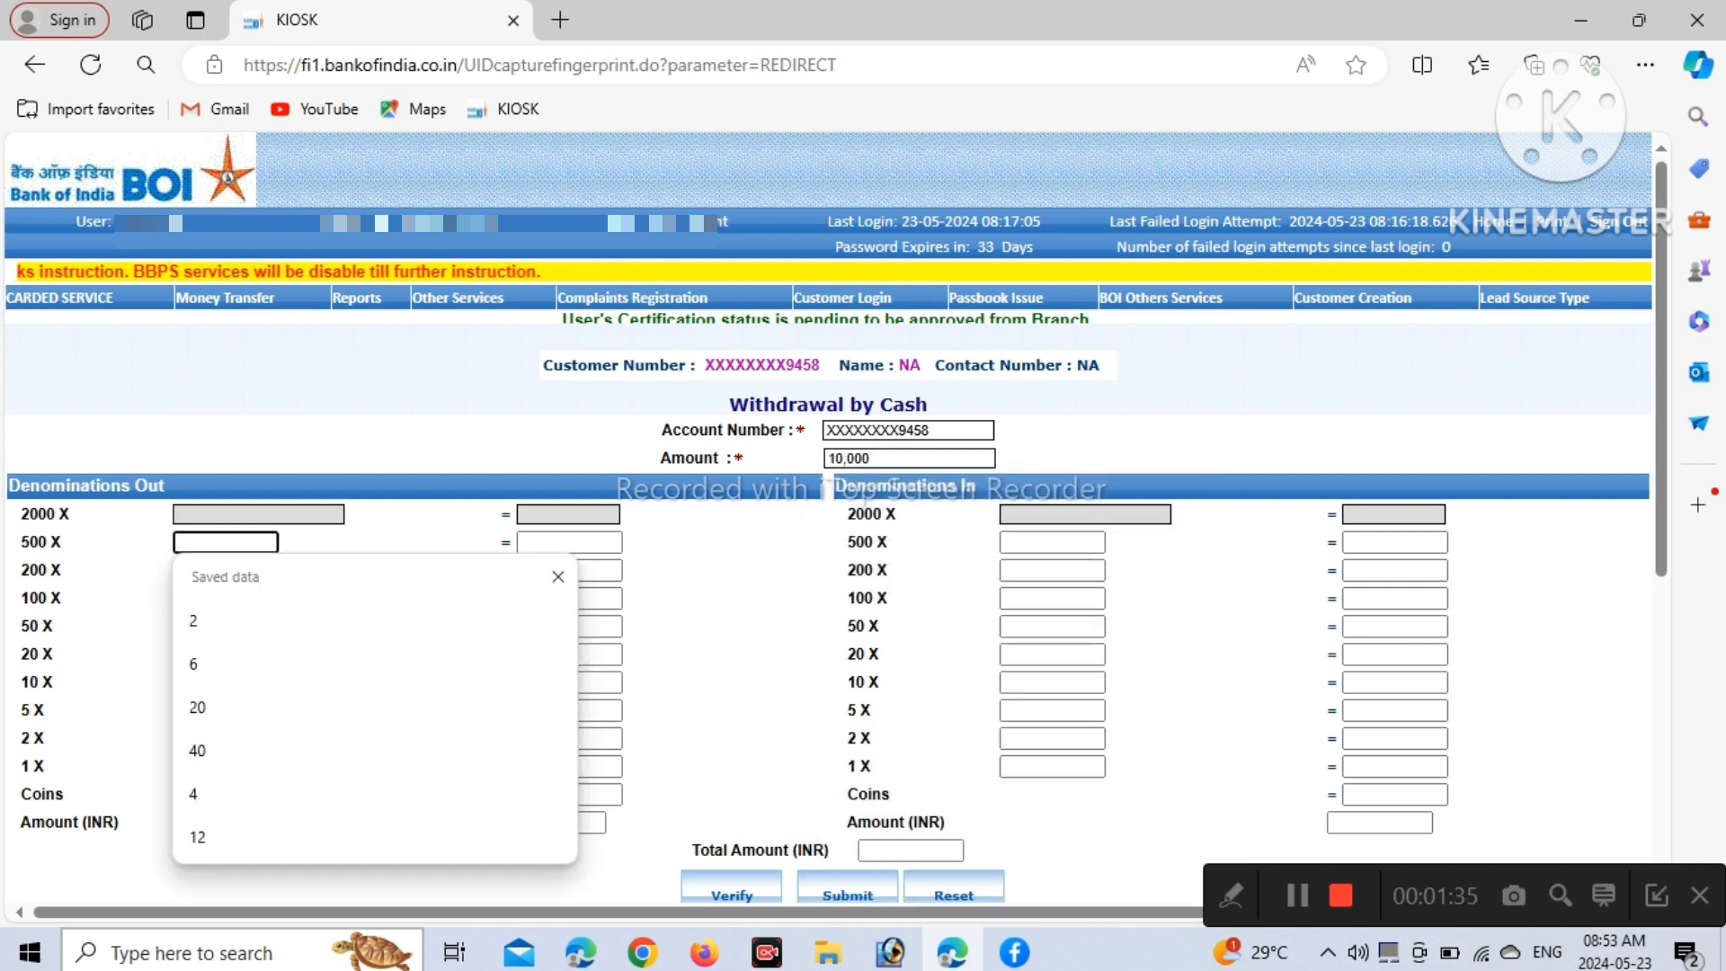
type("20")
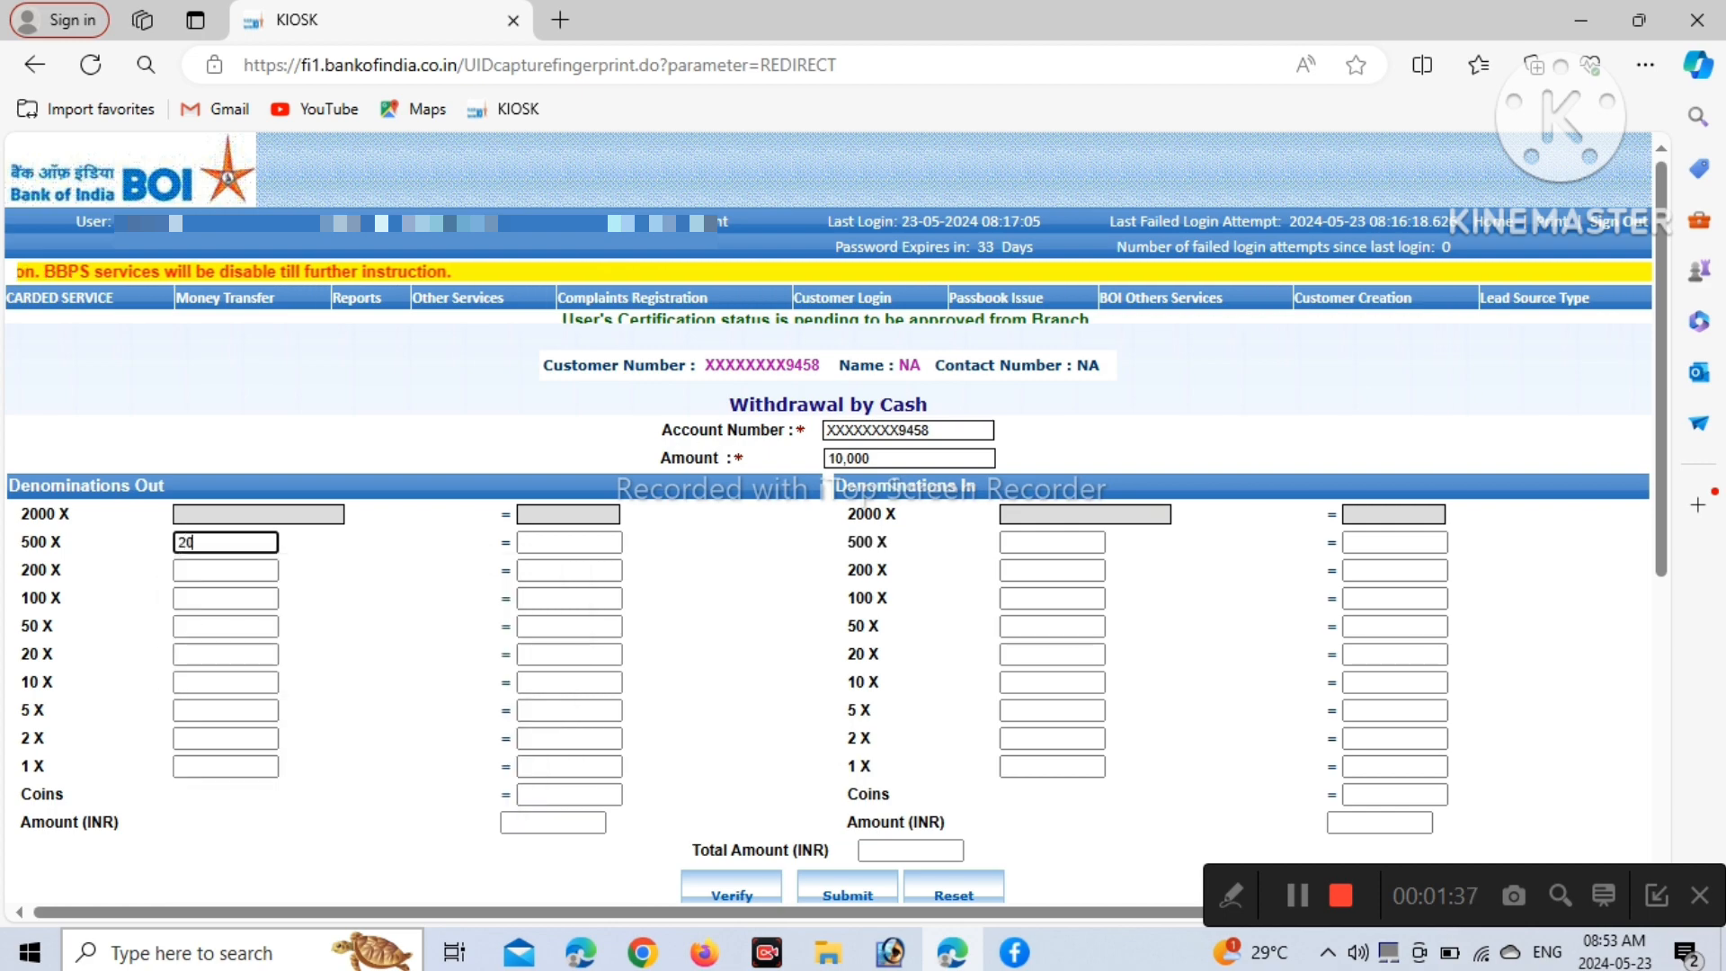
scroll(827, 575, "down", 1)
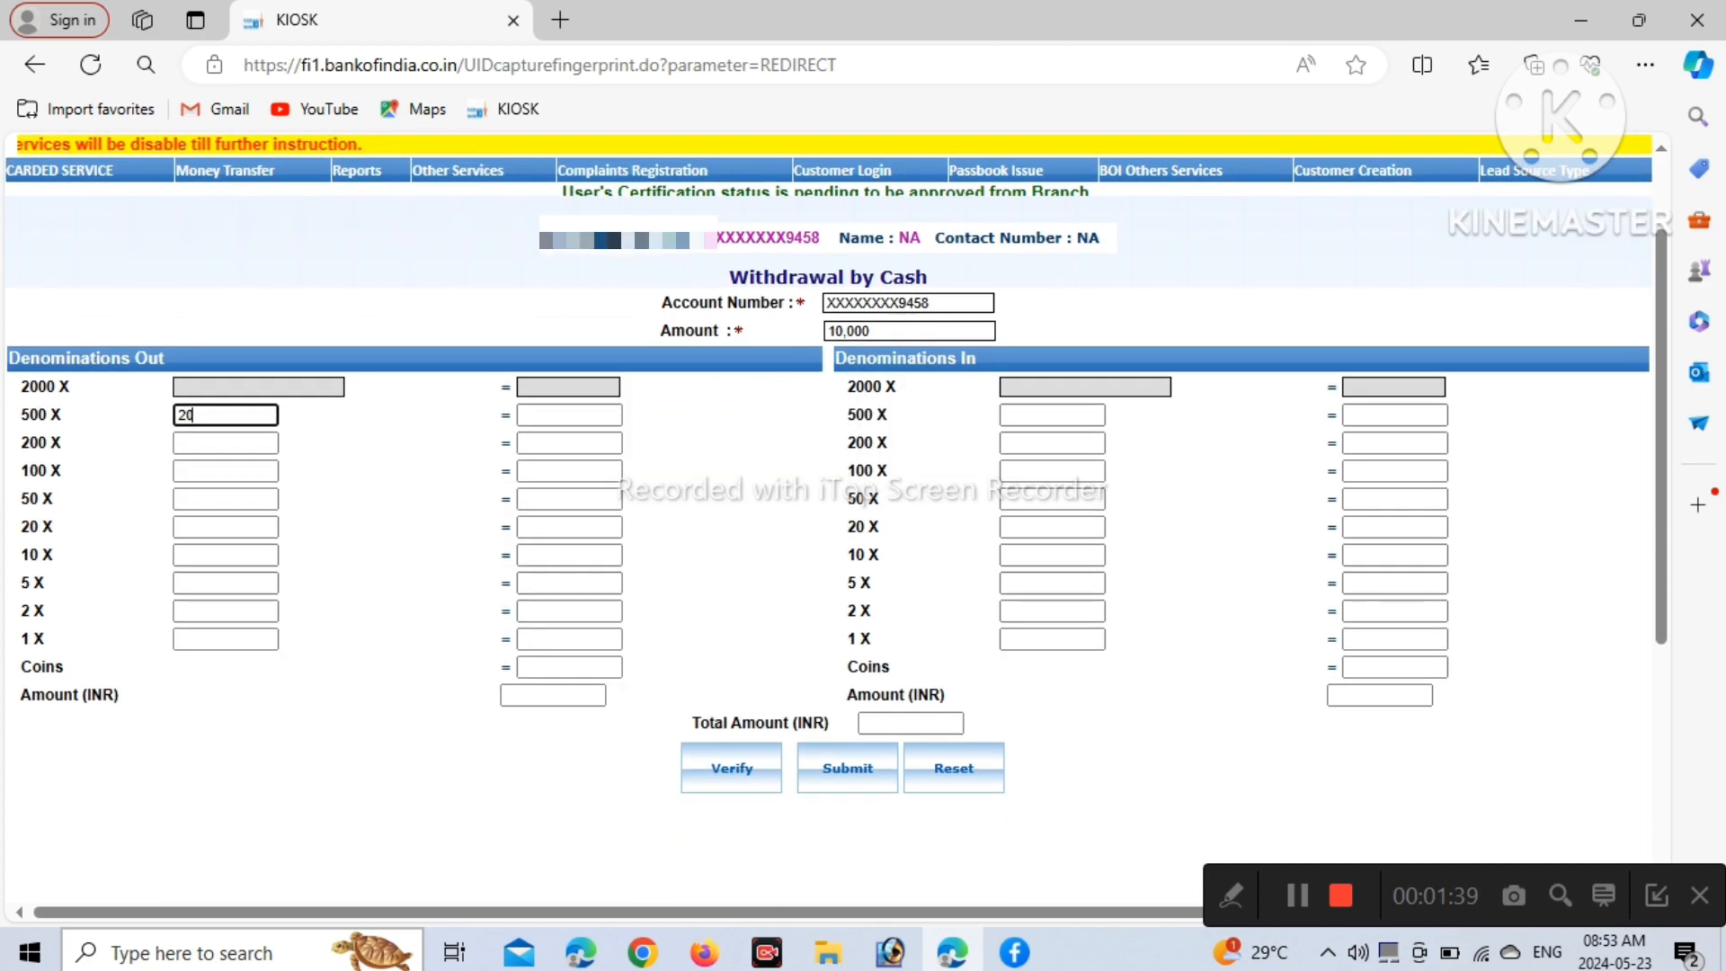
left_click(732, 768)
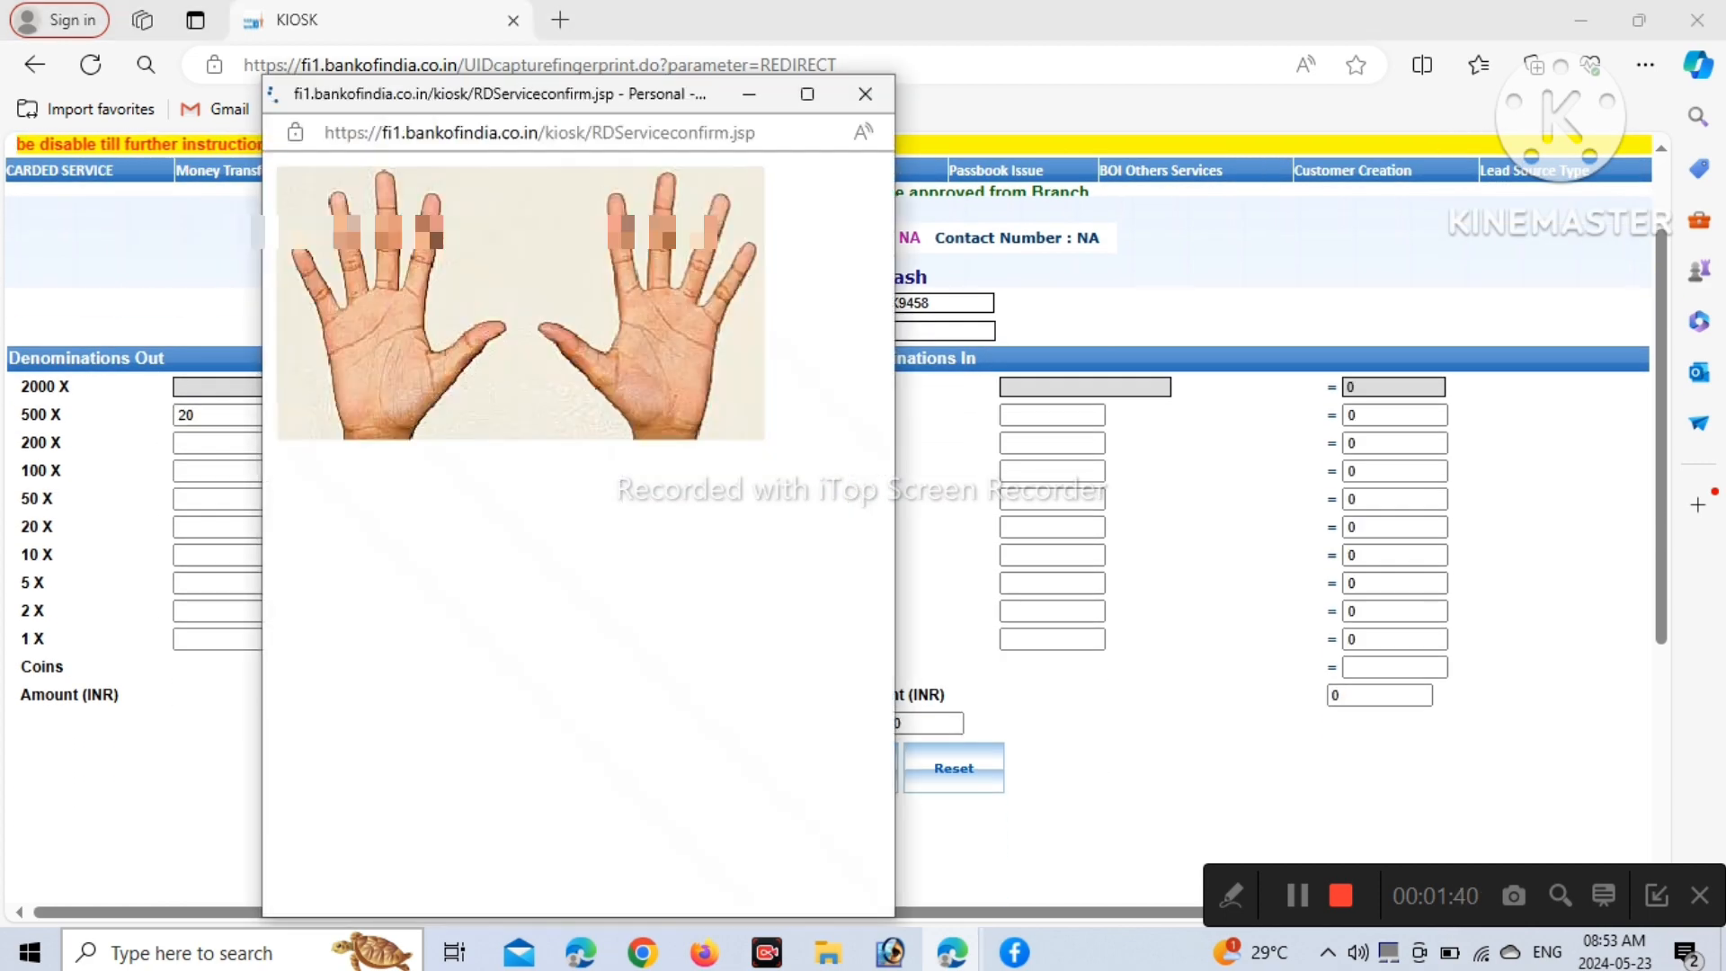
Authorize the withdrawal with the agent's fingerprint and acknowledge the verified-success alert
left_click(618, 823)
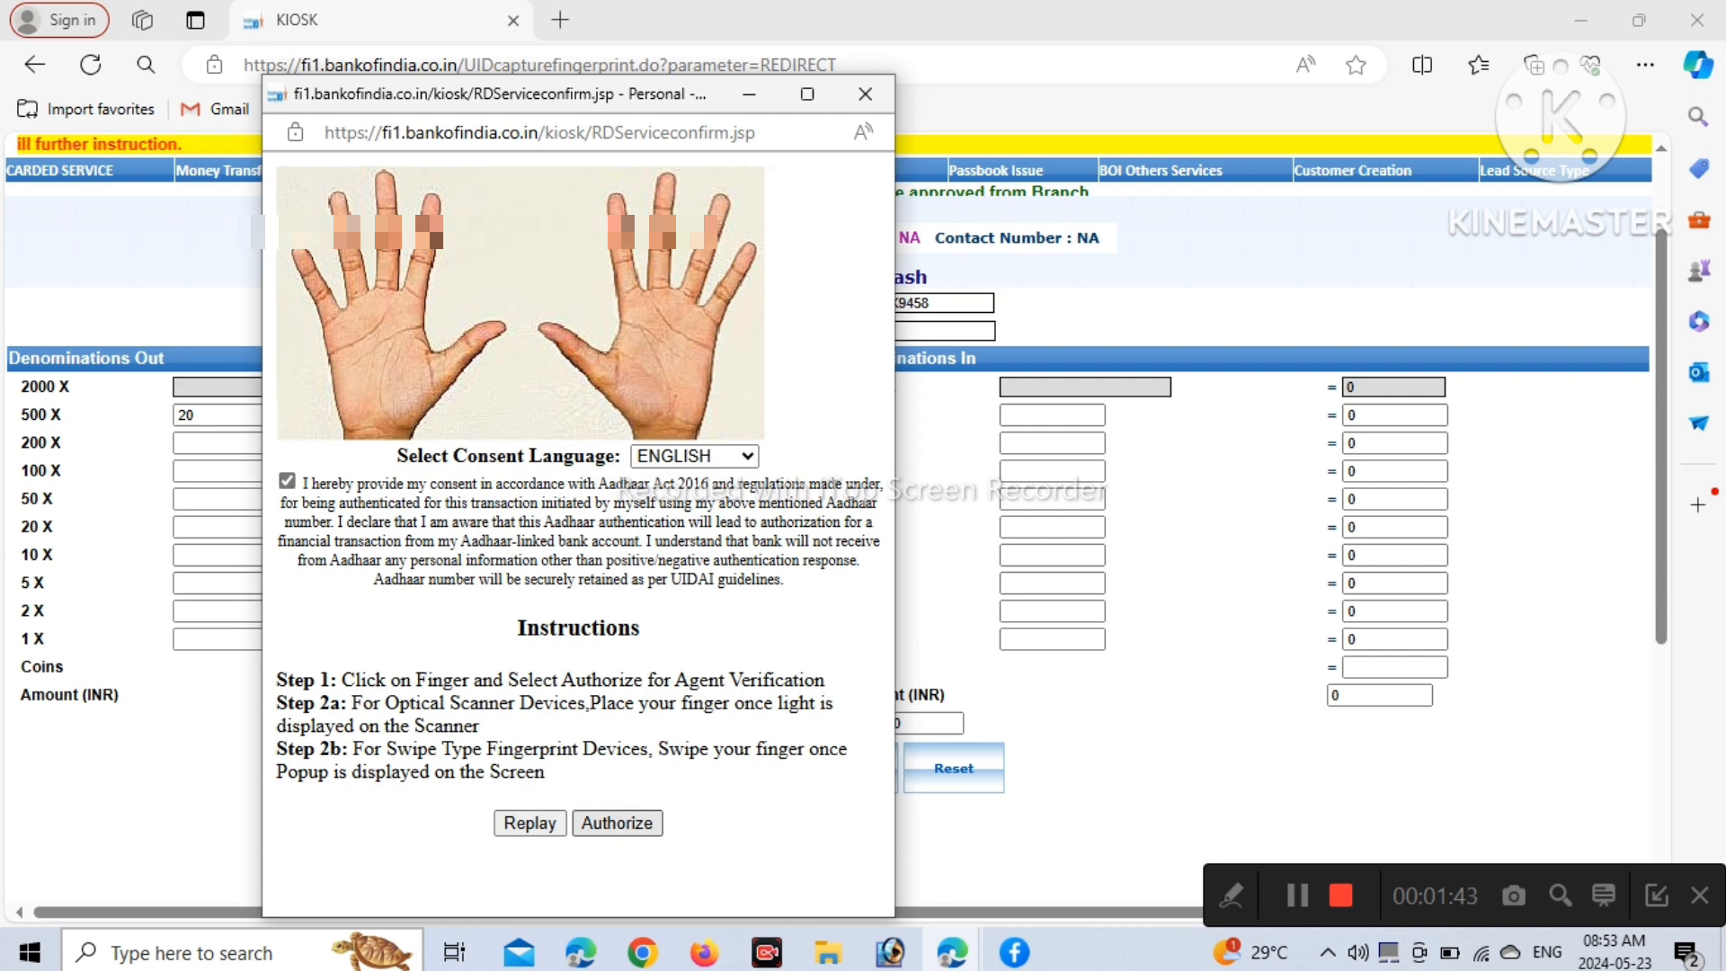
left_click(840, 266)
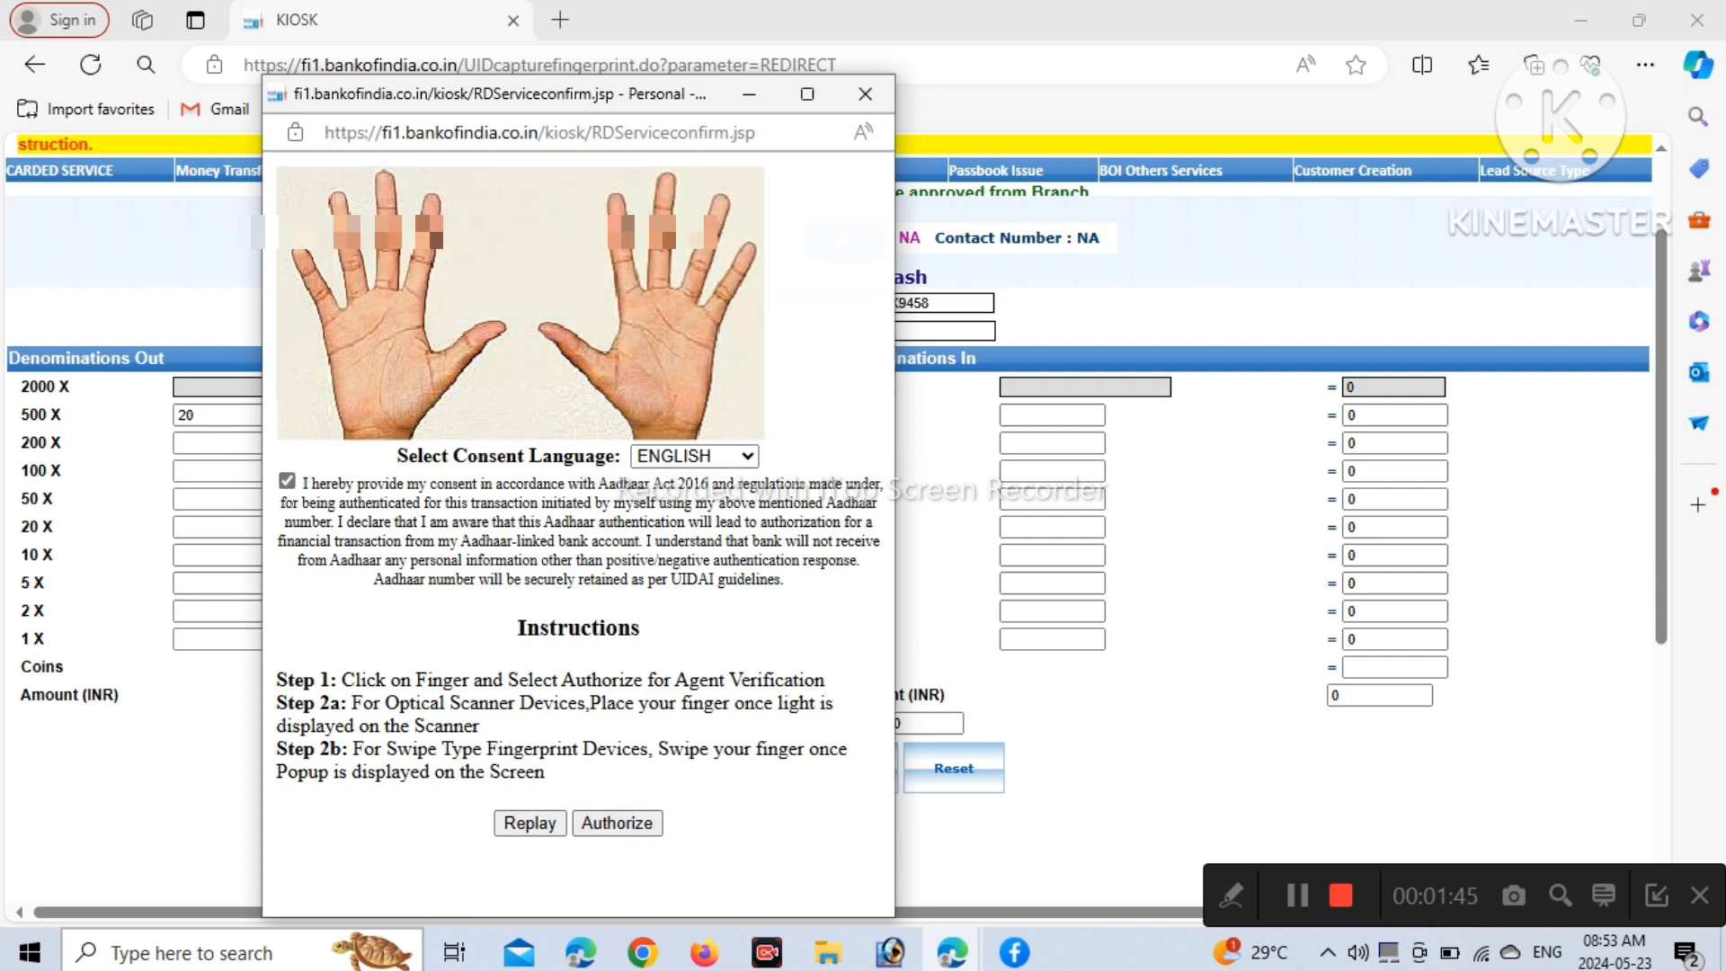
left_click(841, 266)
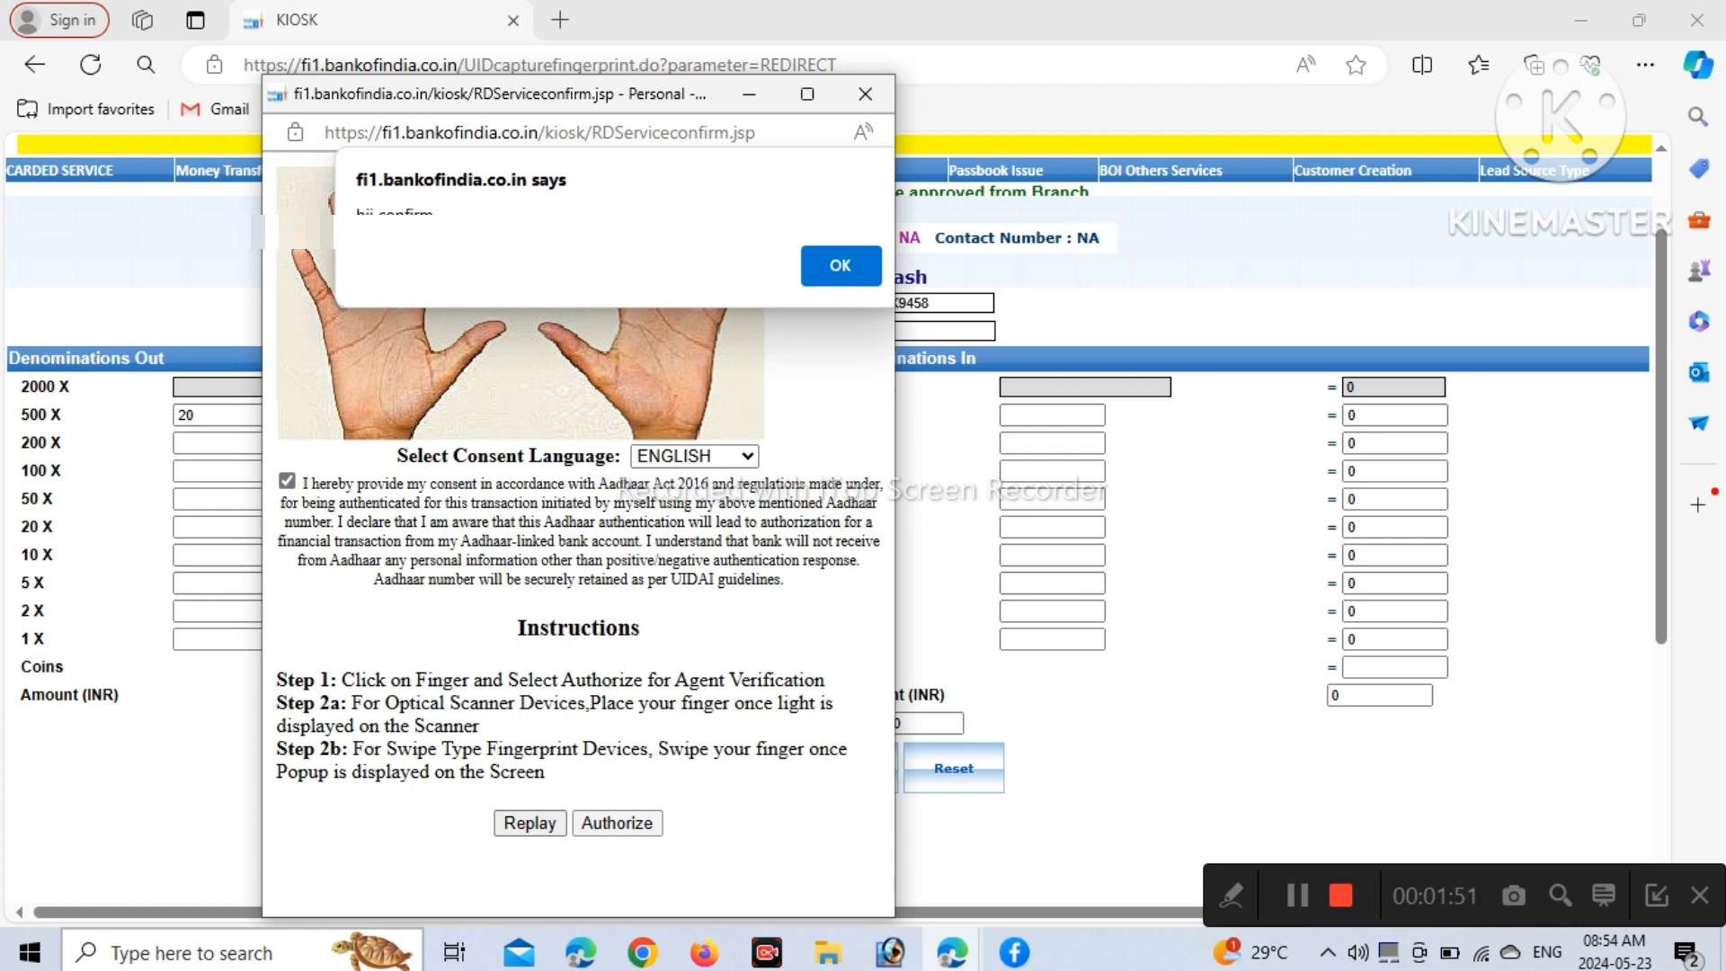
key("Return")
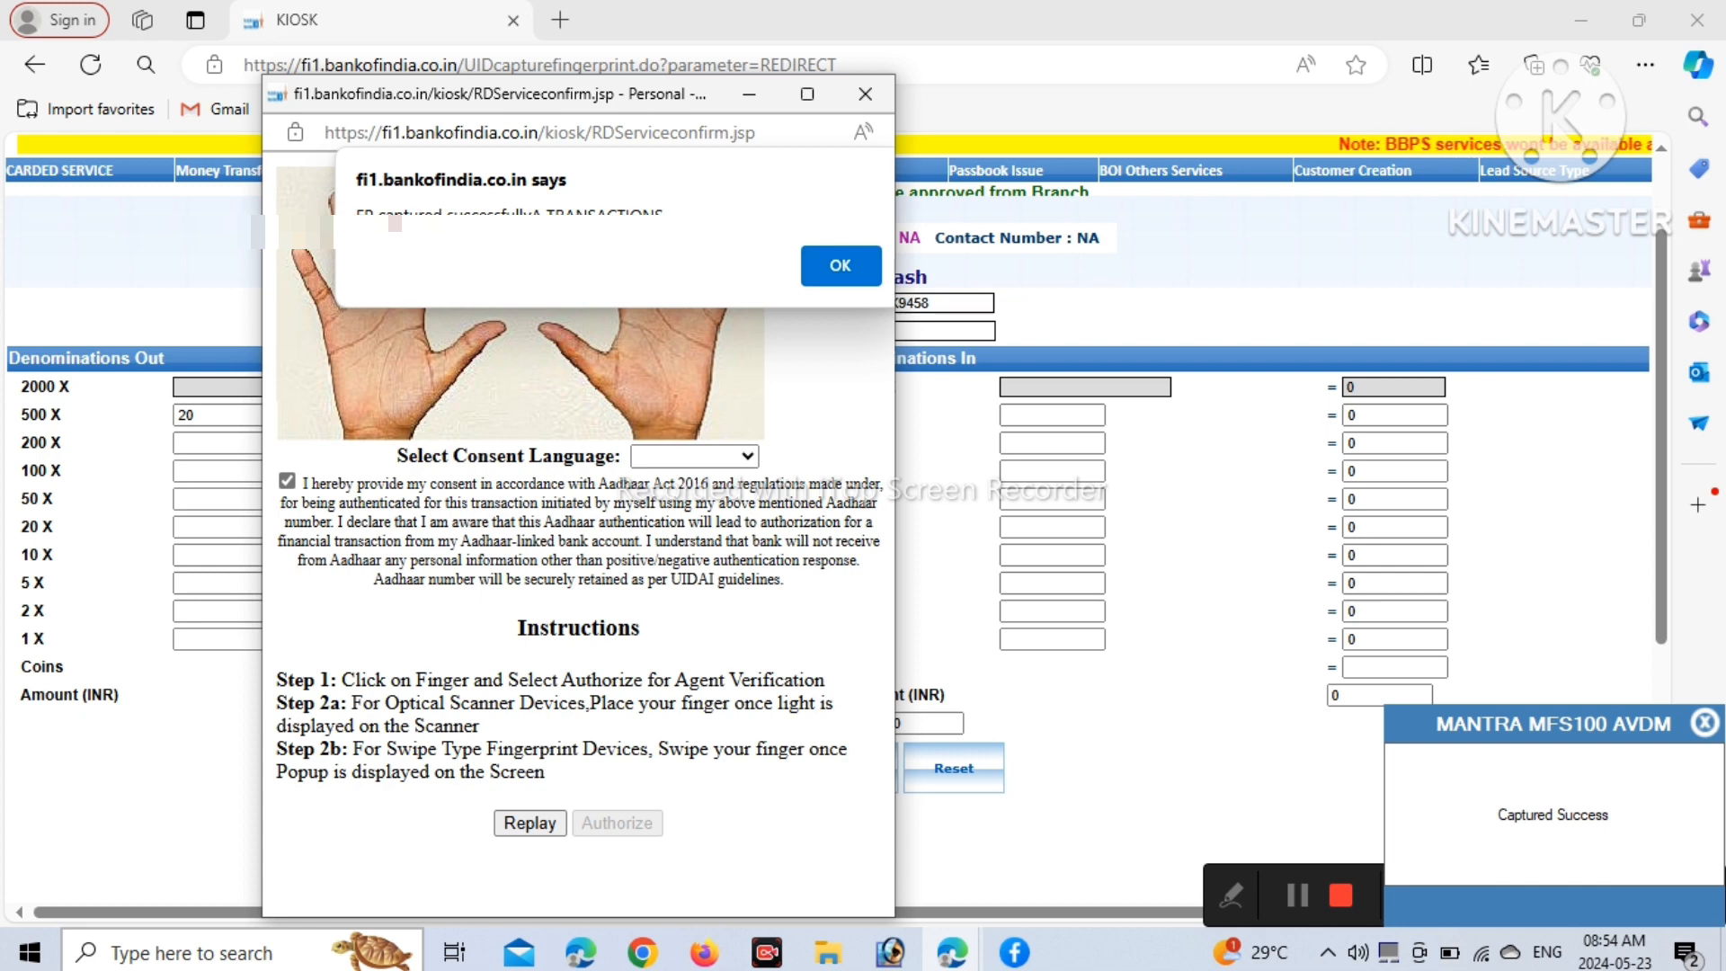
key("Return")
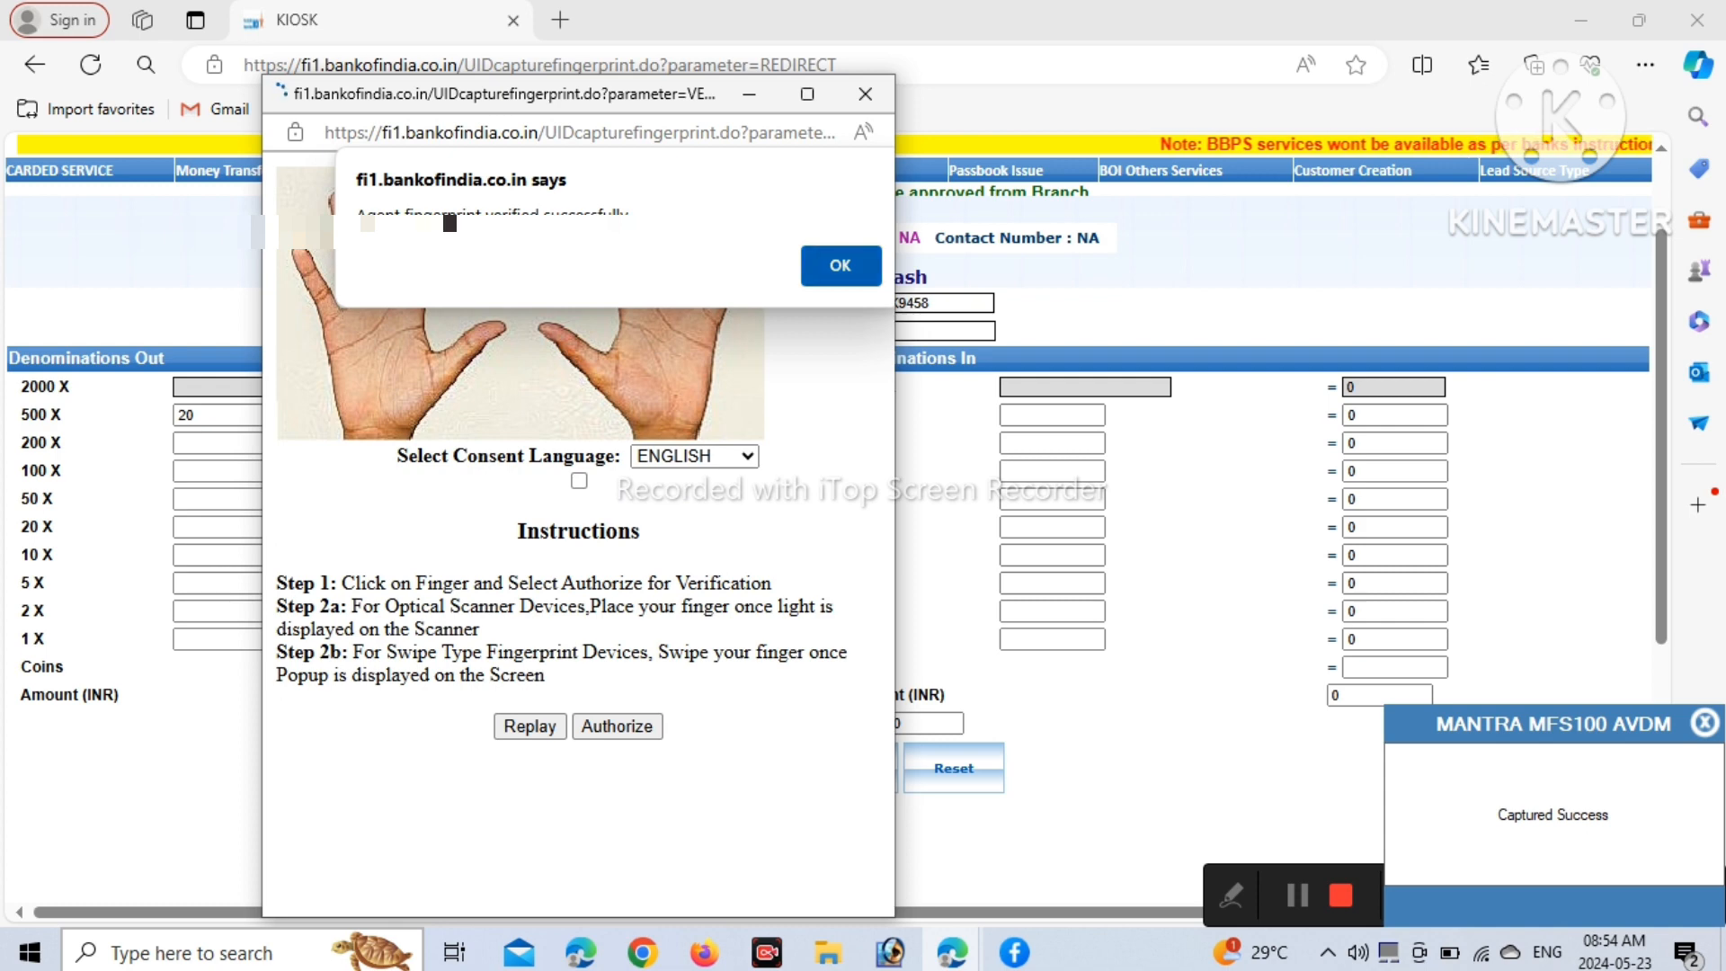
key("Return")
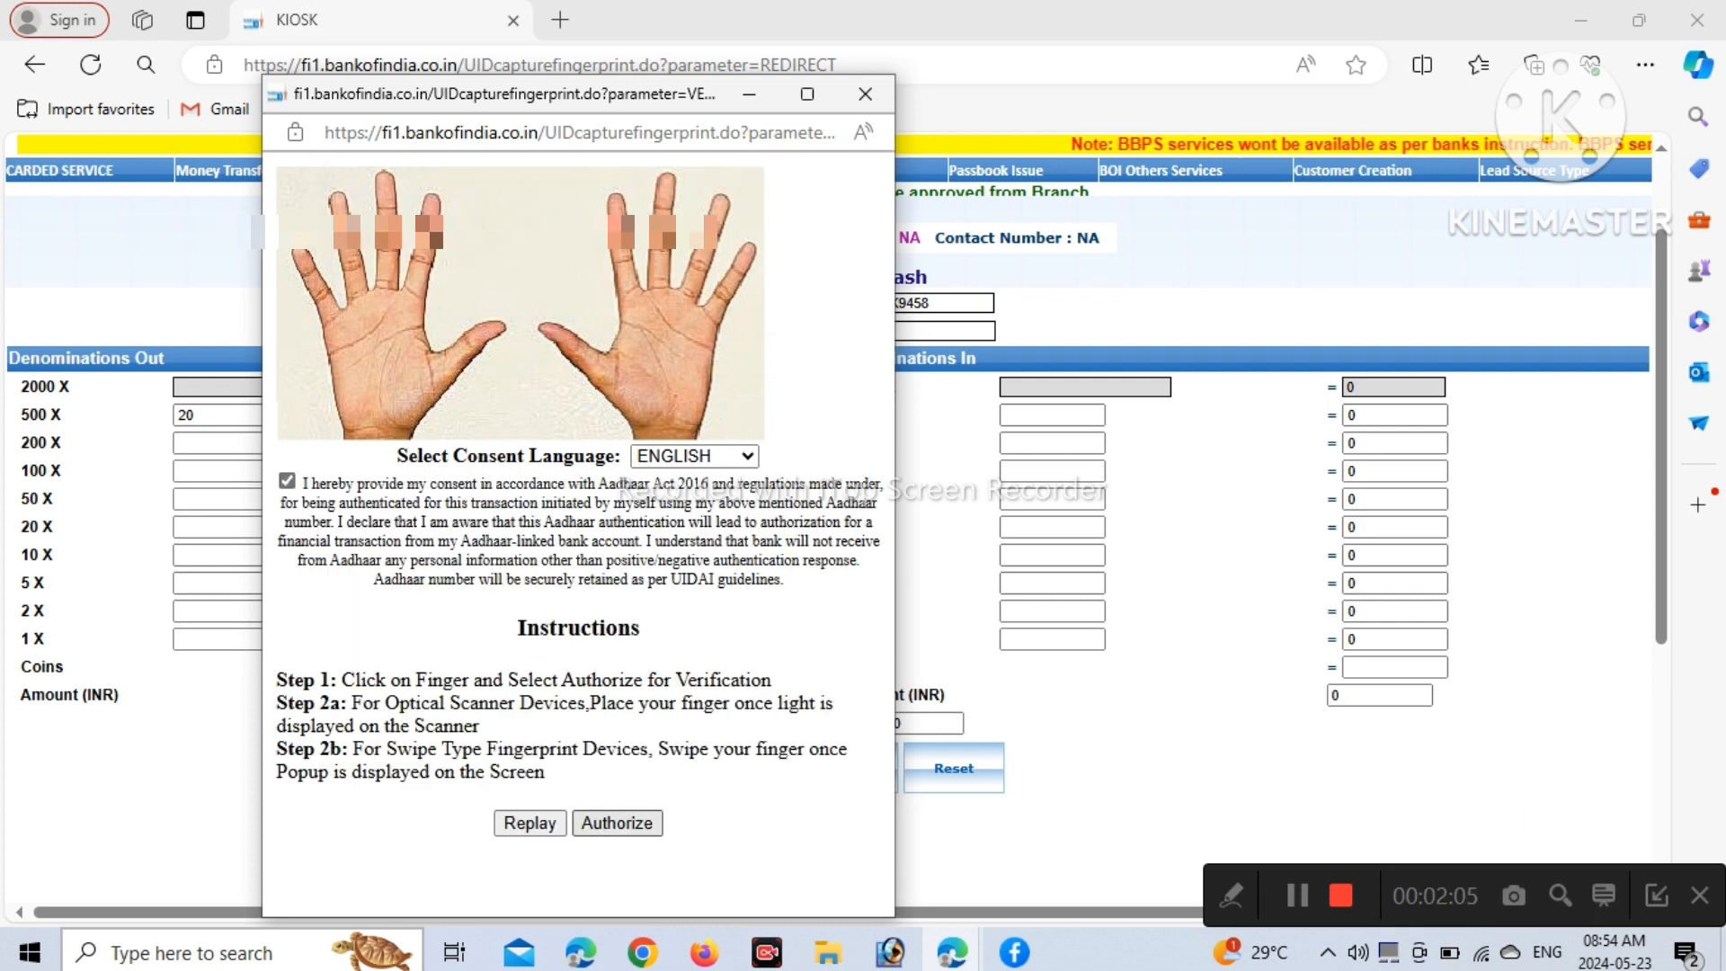
Capture the customer's fingerprint to bring up the Confirmation Page for the 10000 withdrawal
left_click(617, 822)
key("Return")
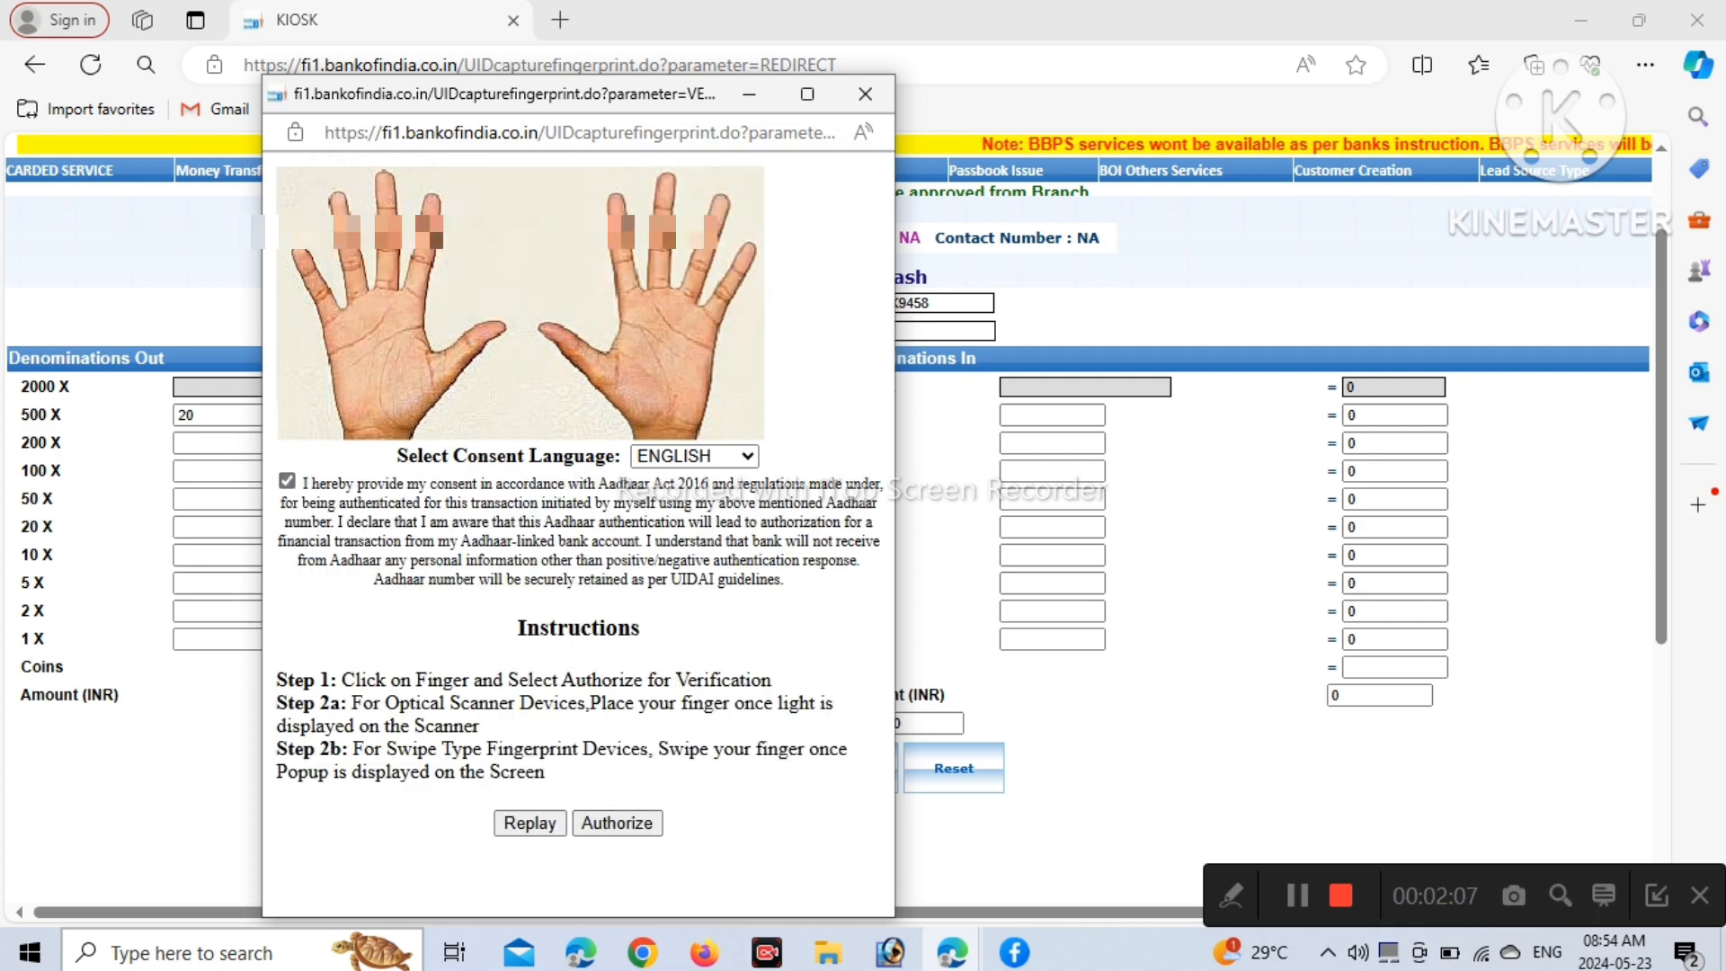
key("Return")
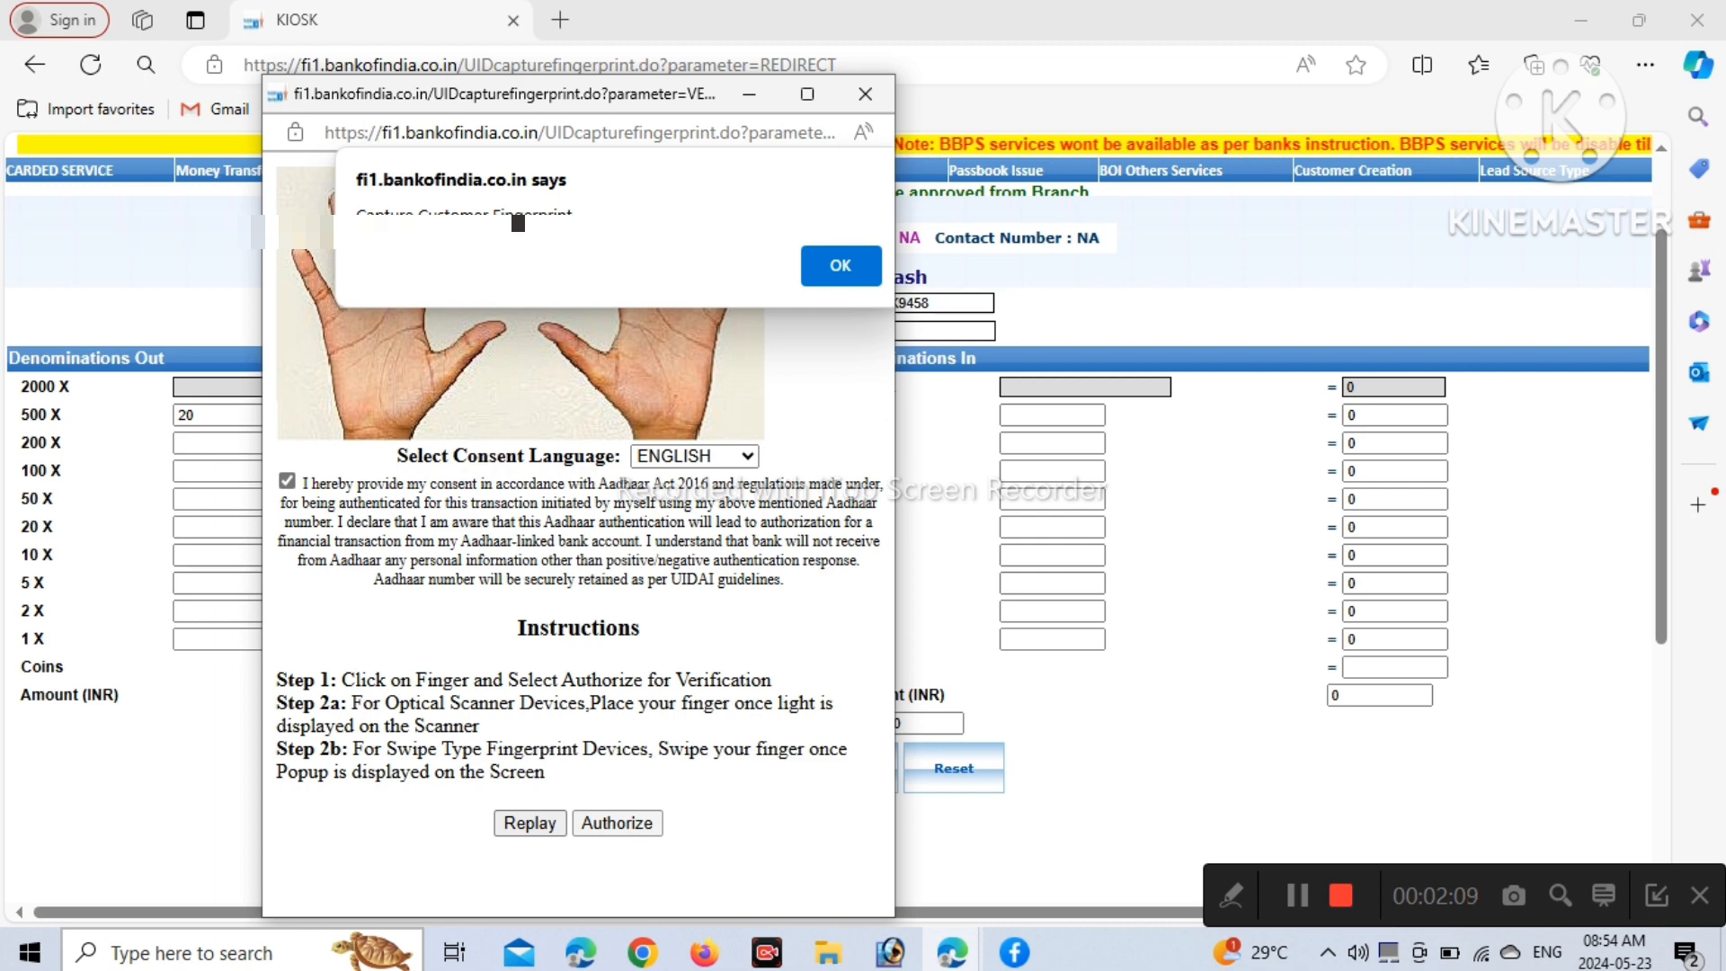
key("Return")
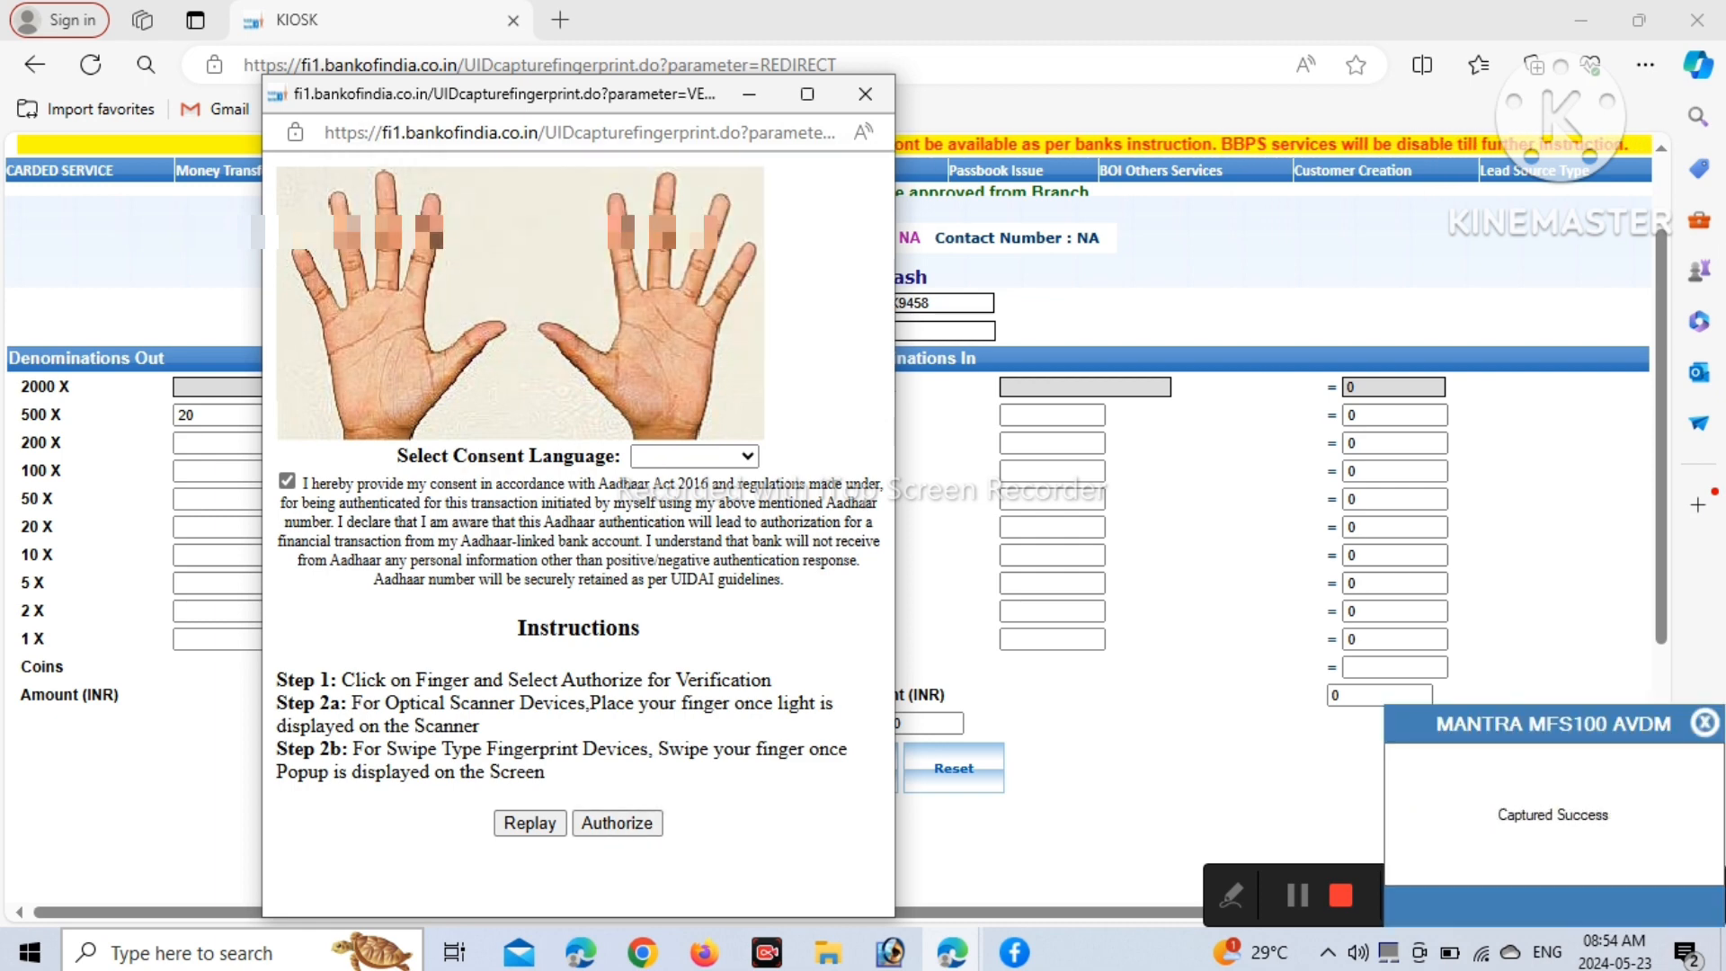
key("Return")
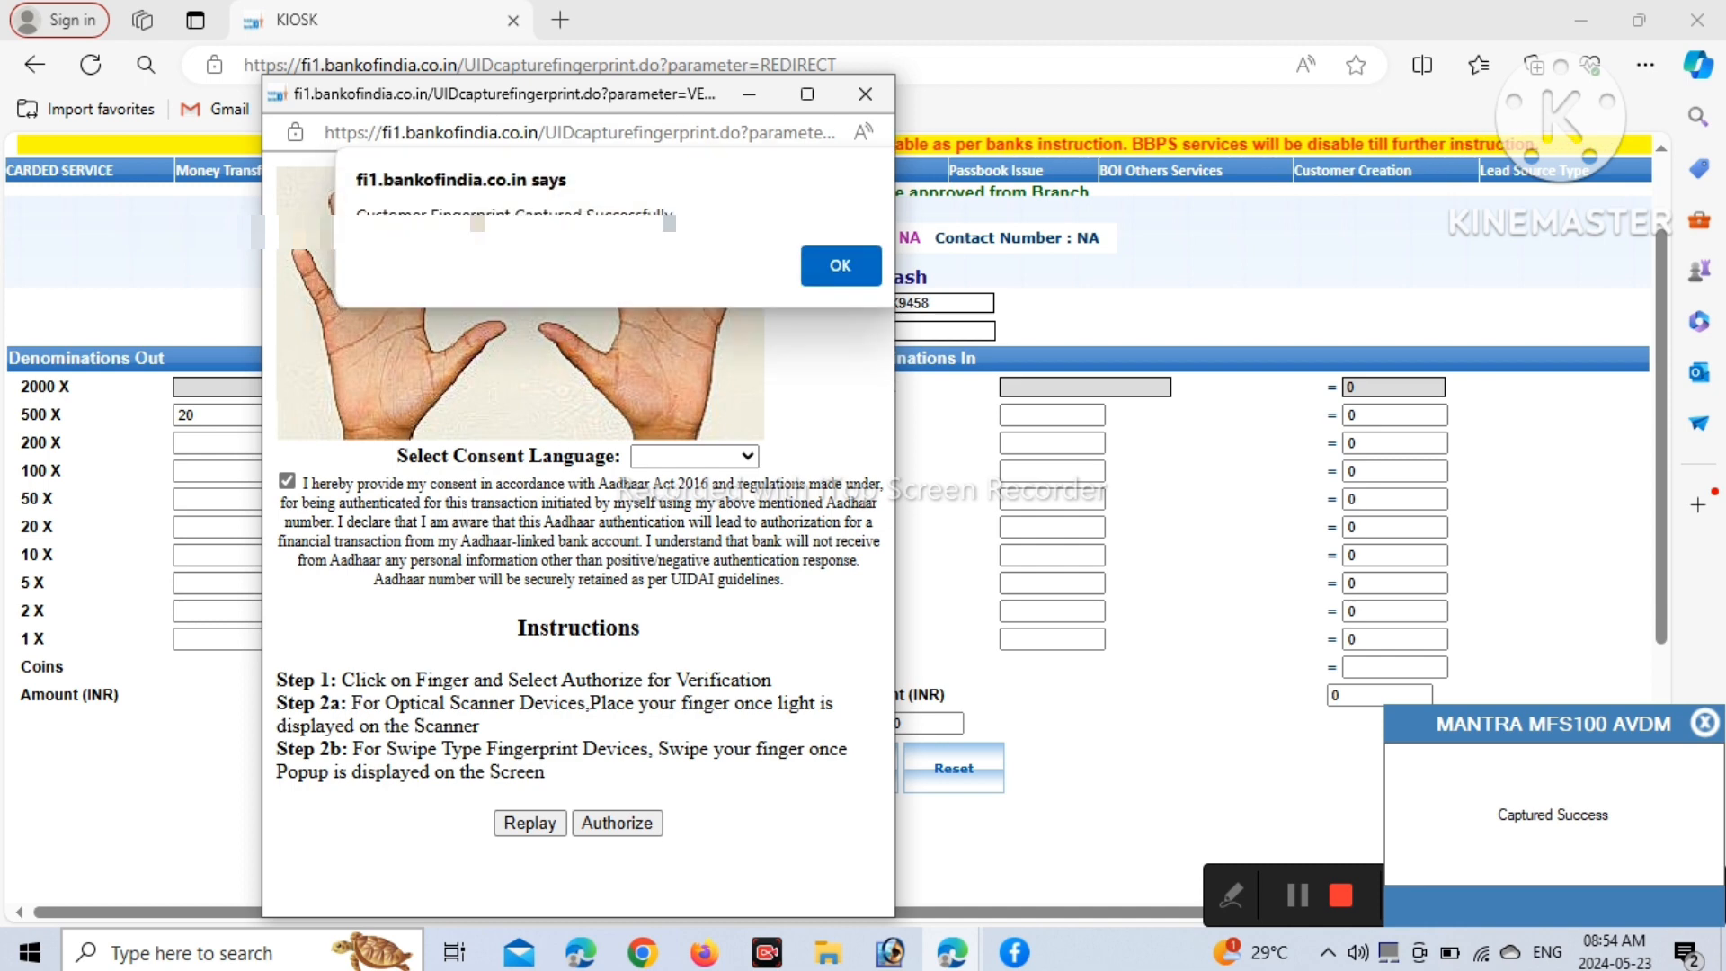
key("Return")
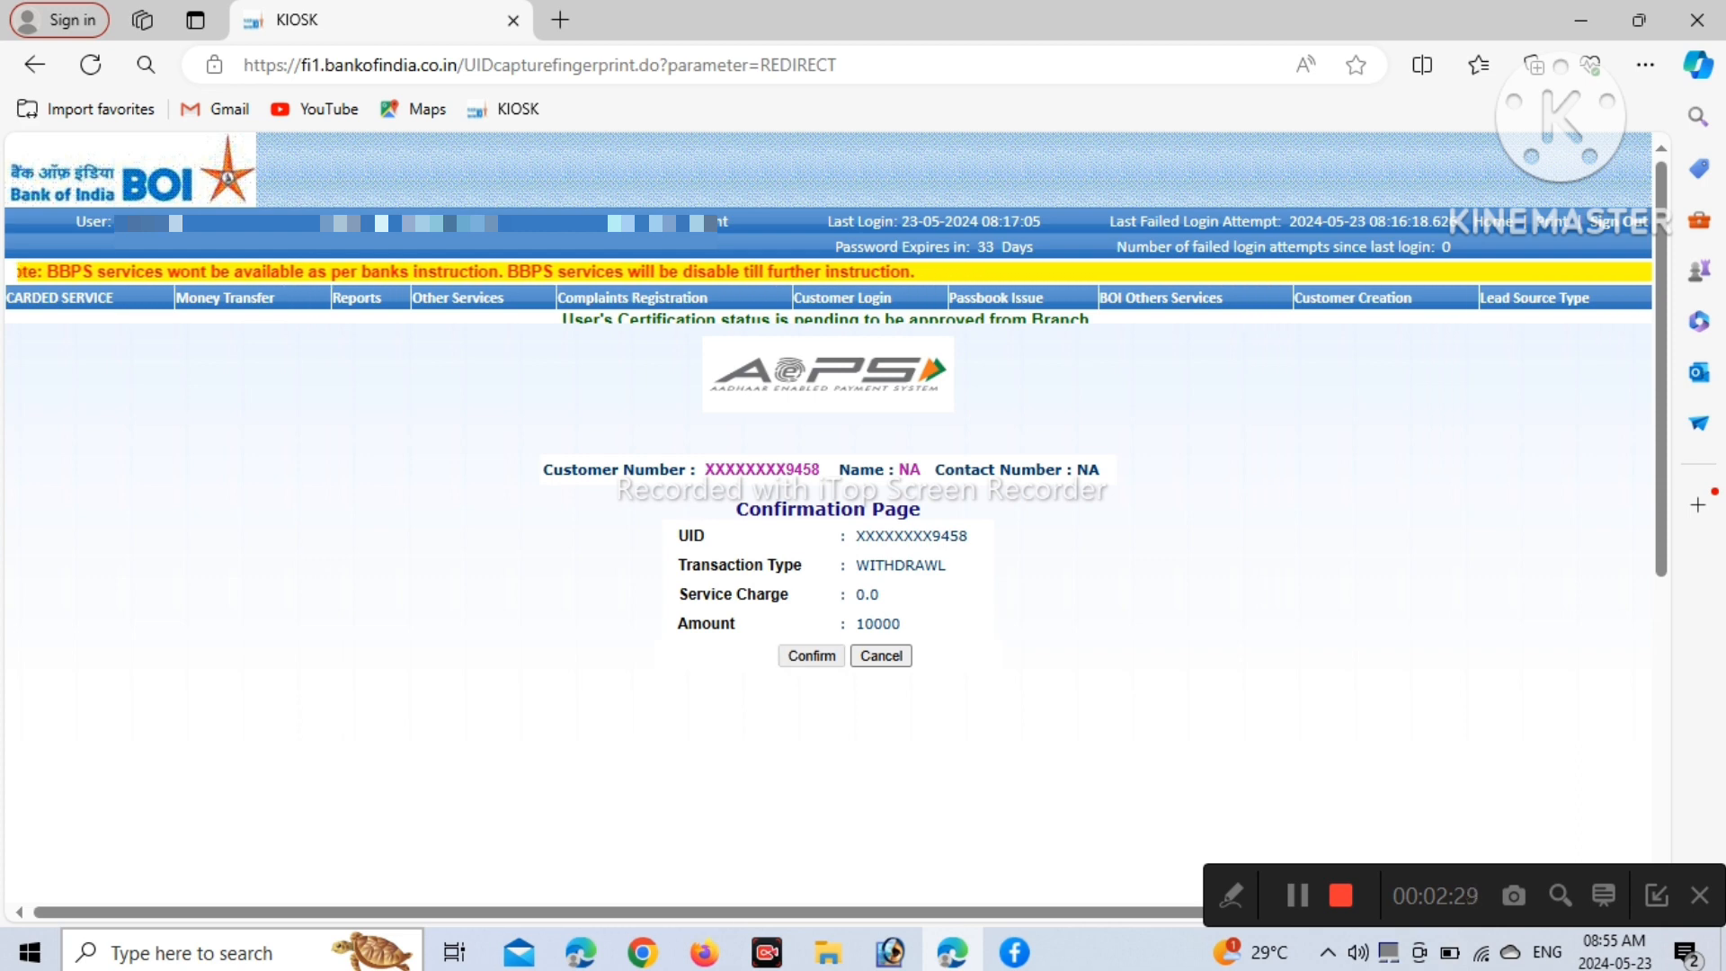
Scroll through the Withdraw Receipt showing the successful 10000.0 withdrawal
scroll(836, 518, "down", 3)
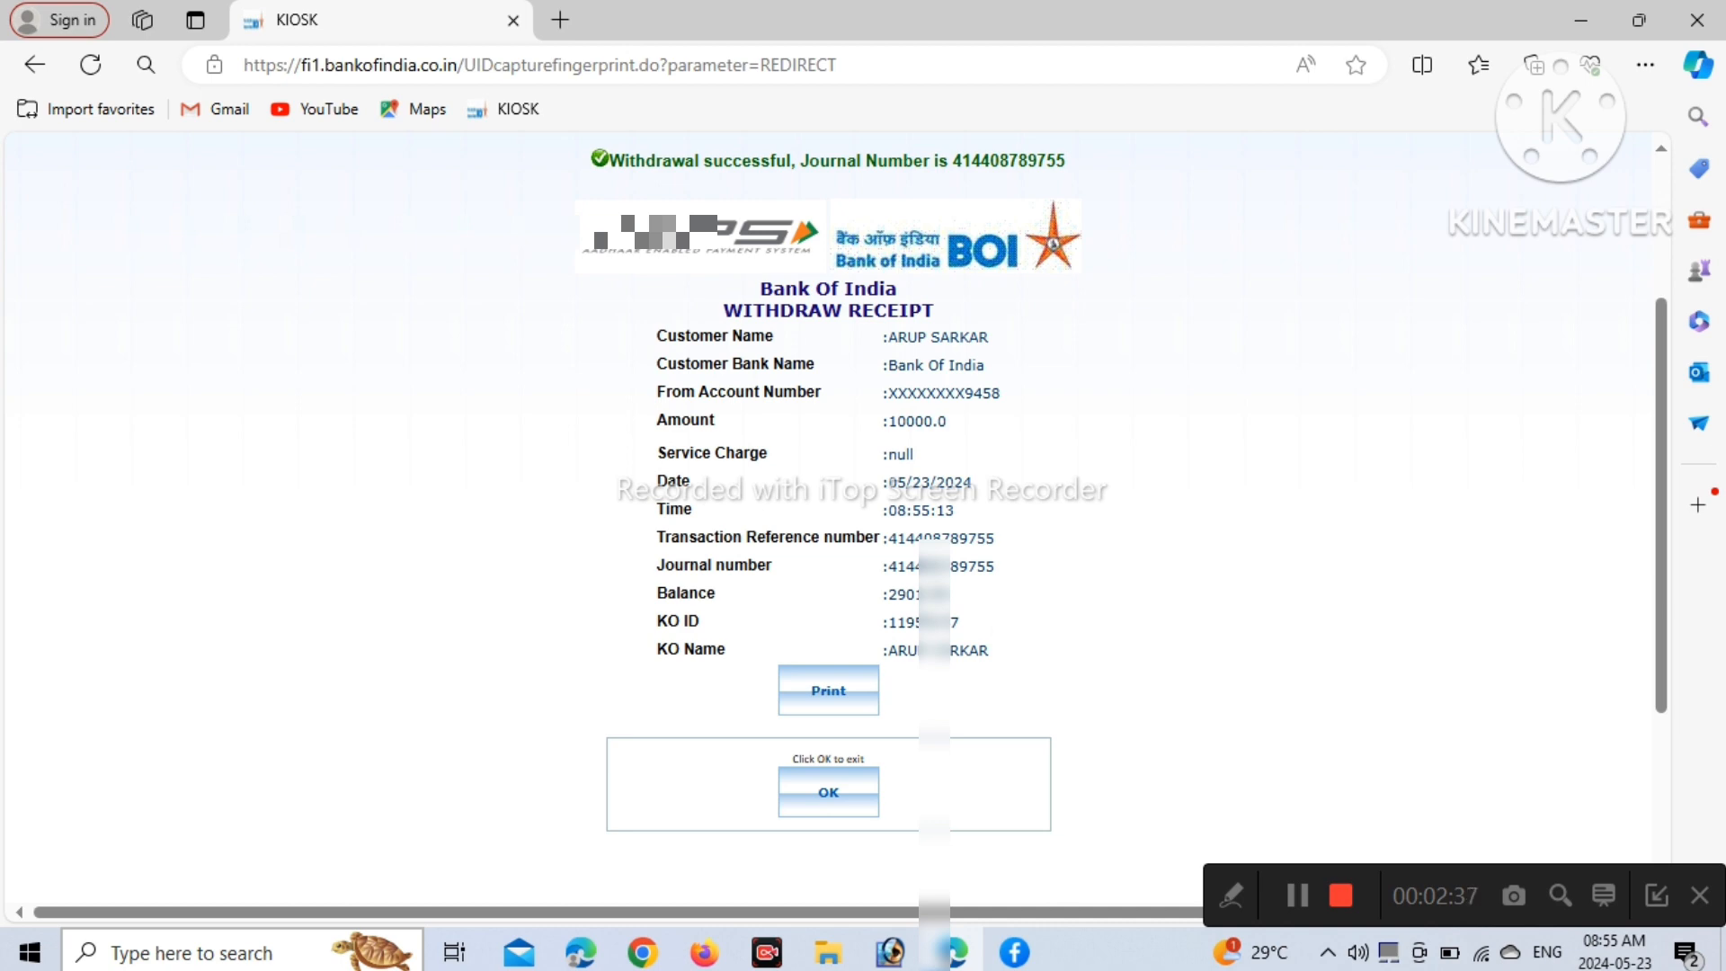
scroll(836, 518, "up", 2)
scroll(836, 518, "down", 1)
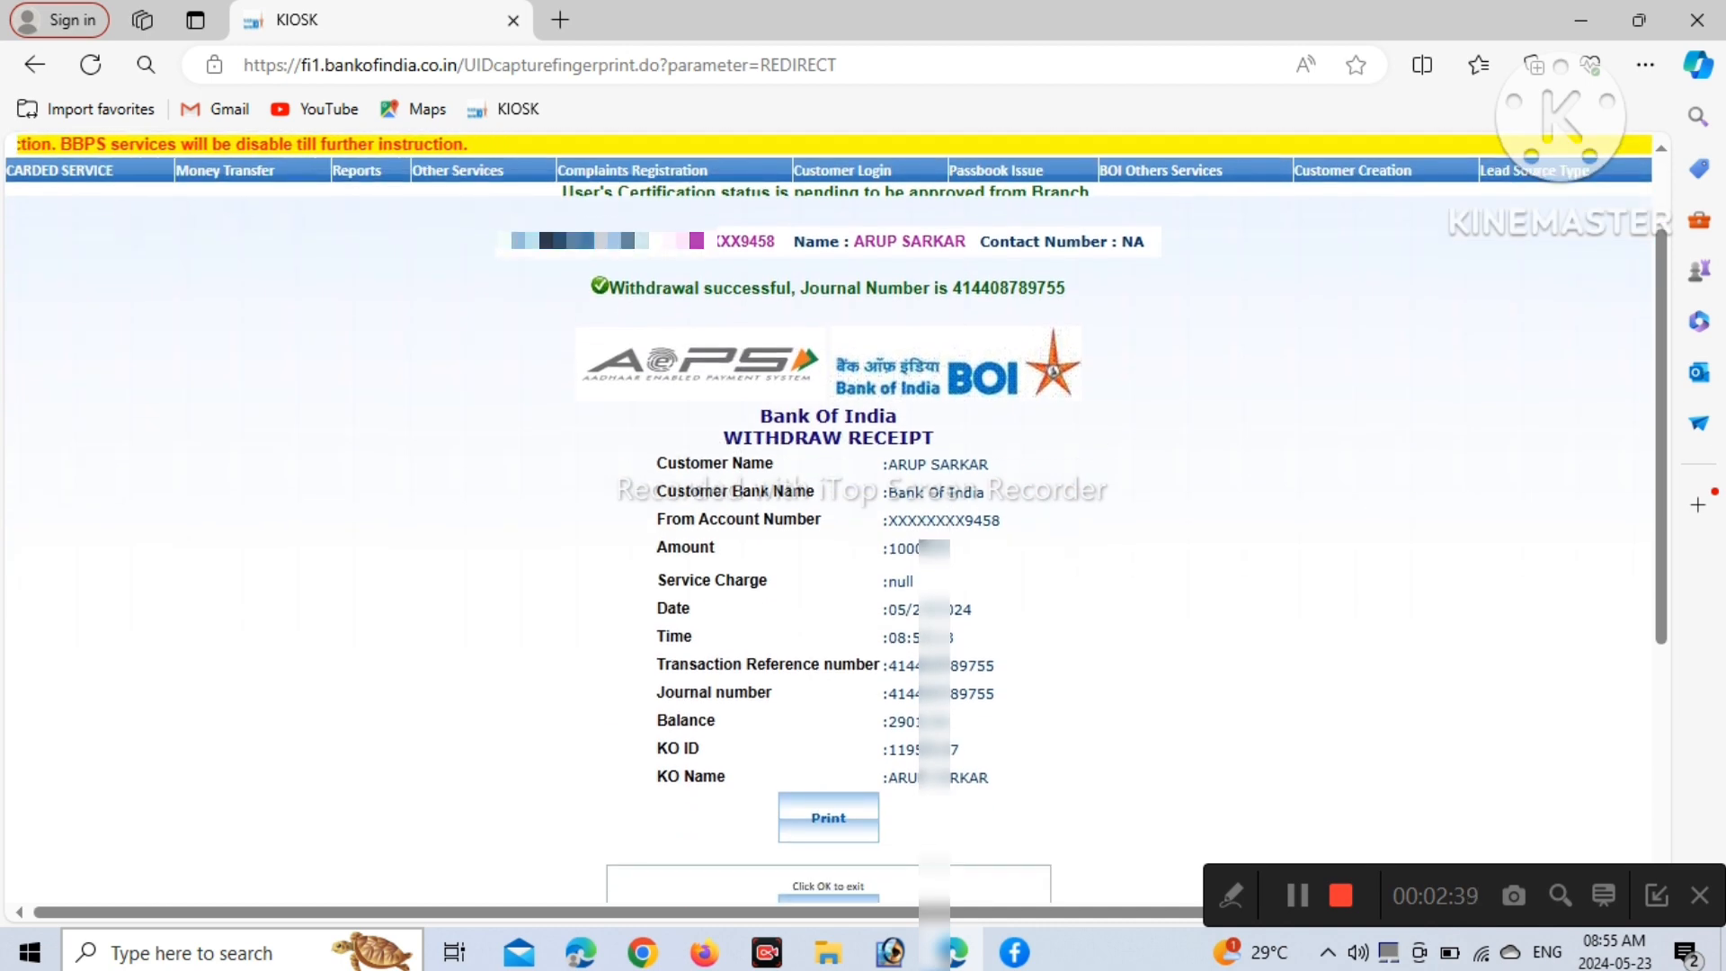